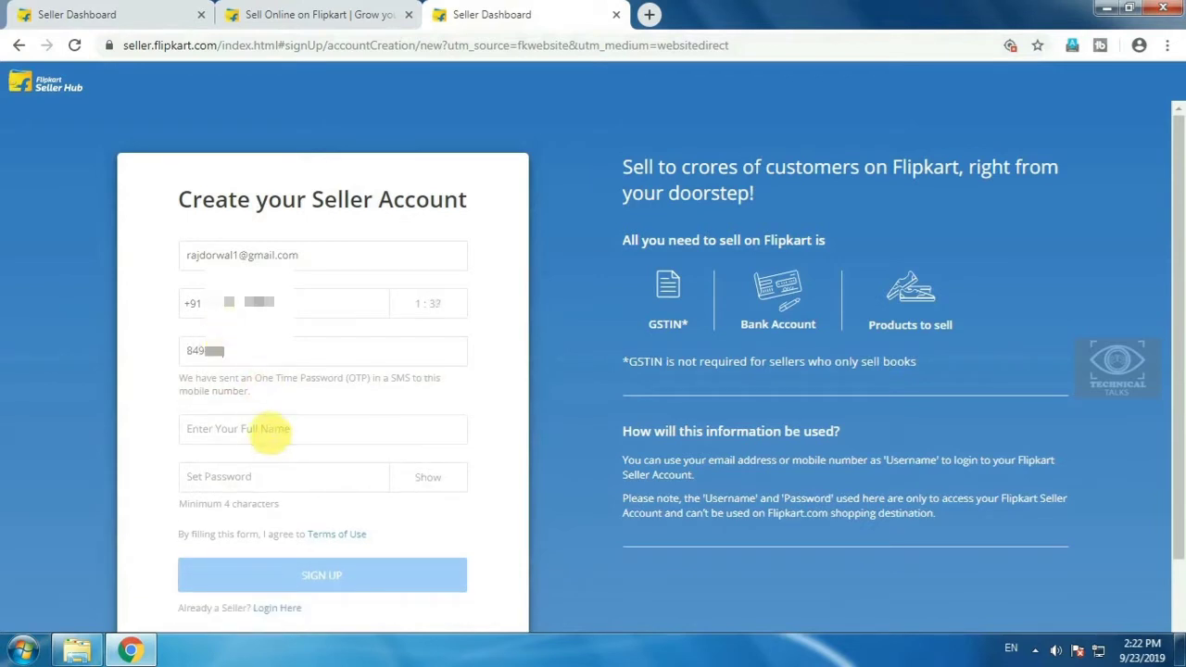
- Sign up with the seller's full name and an account password
left_click(276, 443)
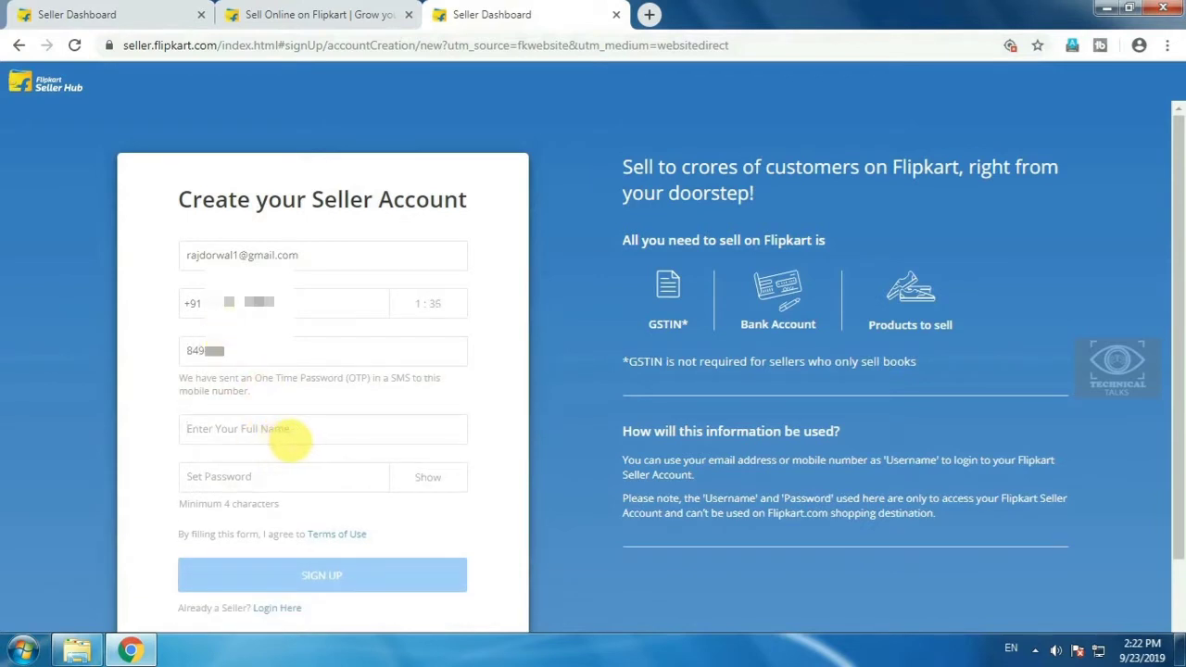
type("D")
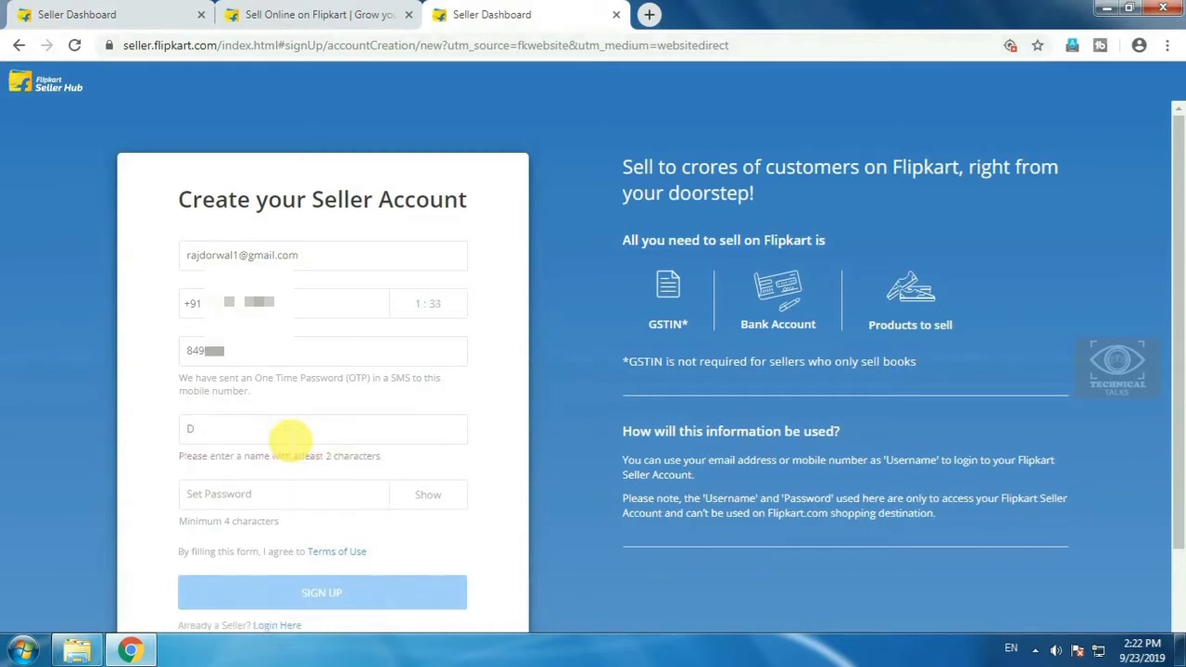
type("H")
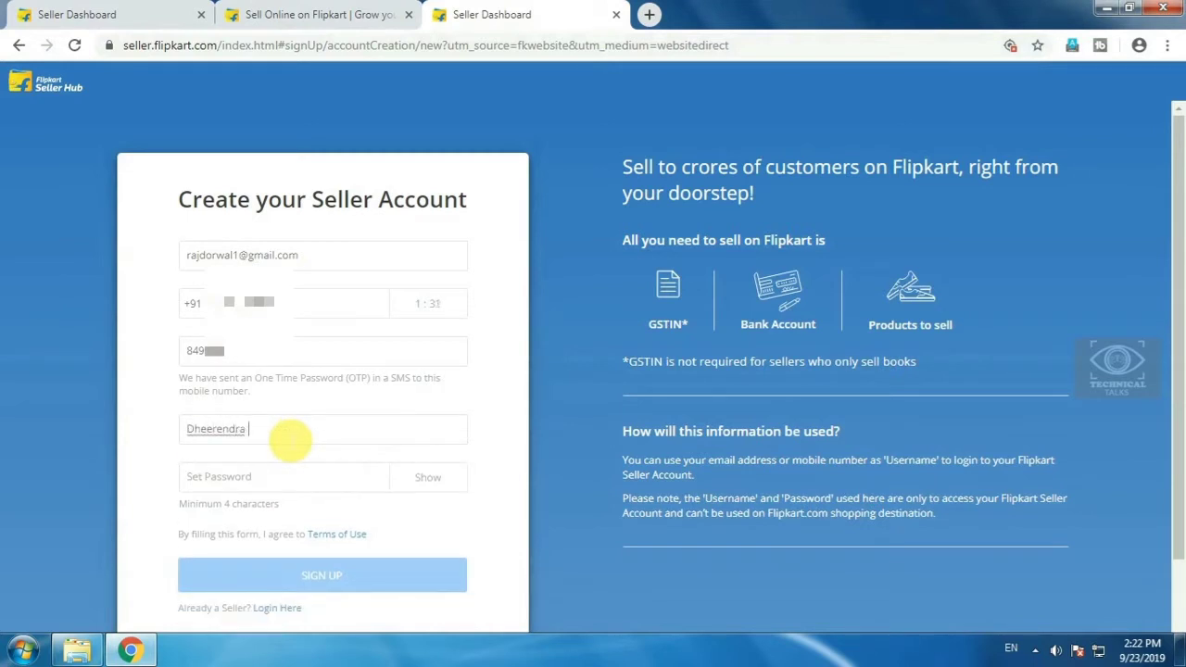
left_click(278, 482)
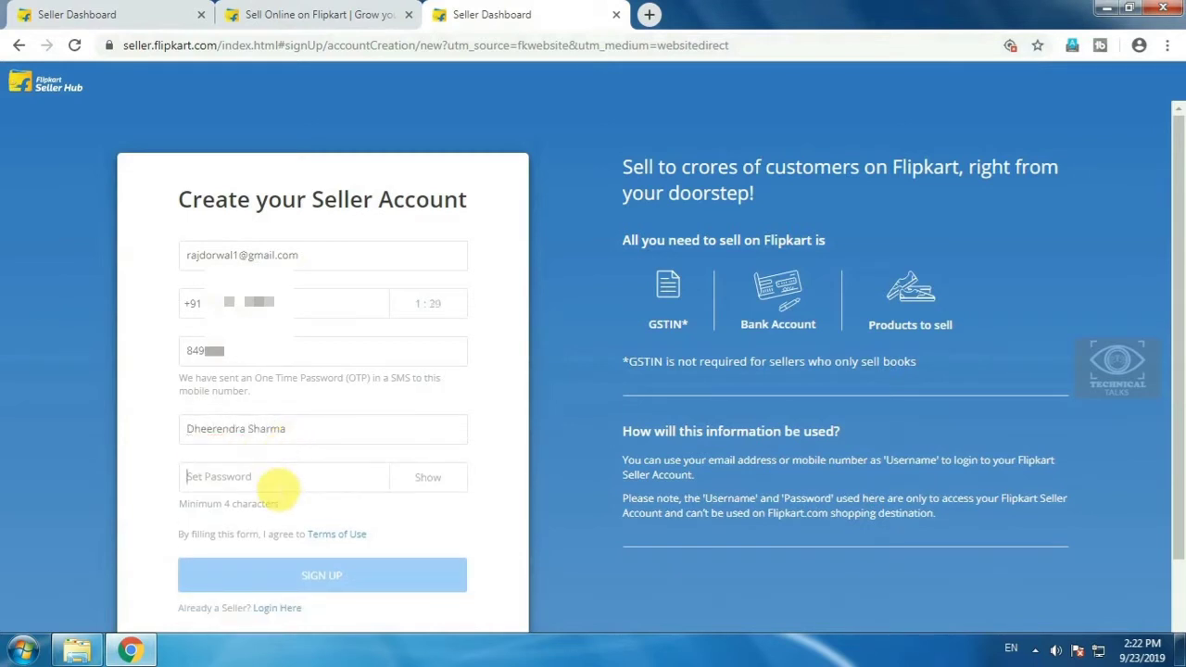
type("1234")
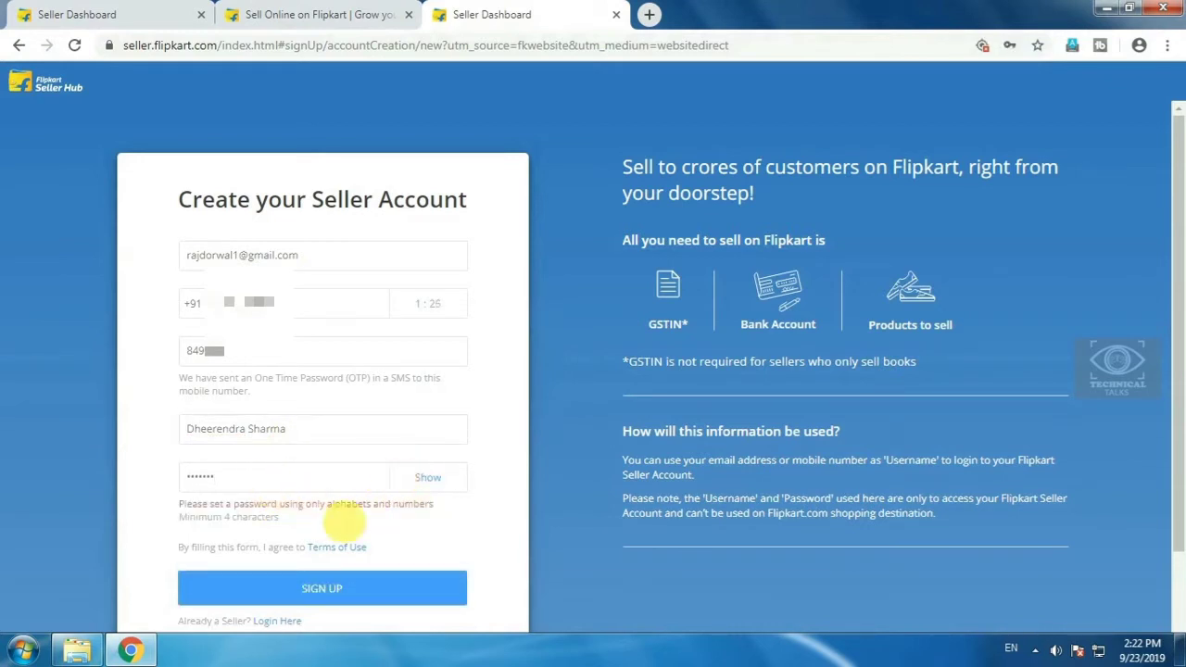
left_click(315, 593)
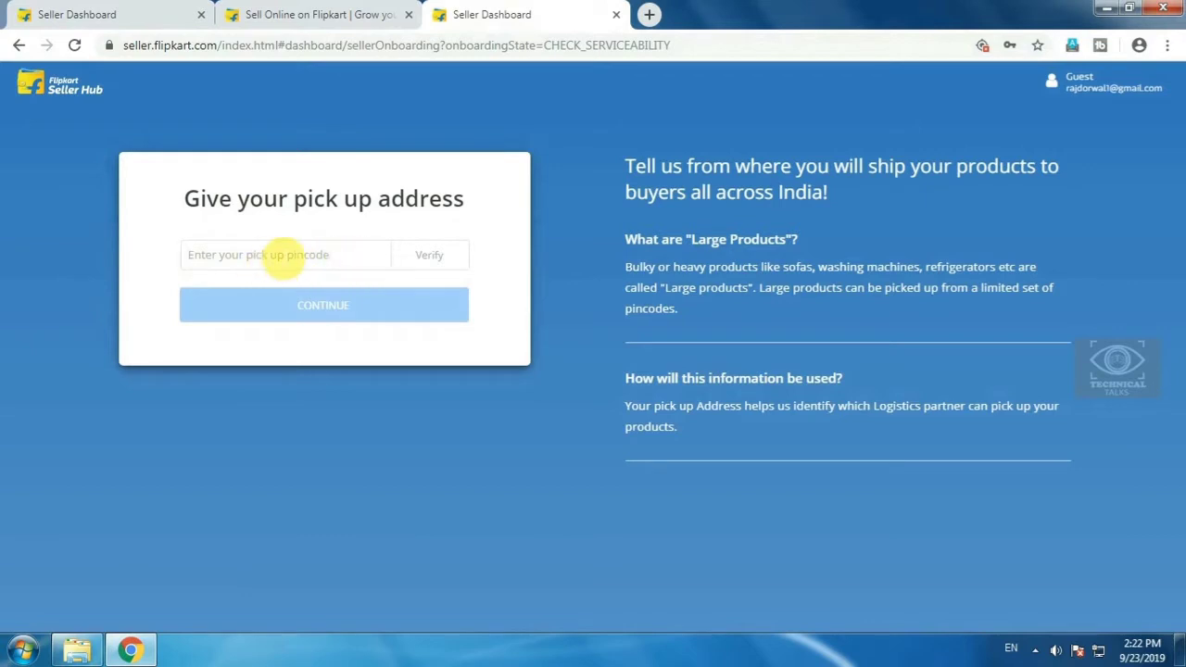
- Verify the pickup pincode as serviceable, then enter and submit the street pickup address
type("302012")
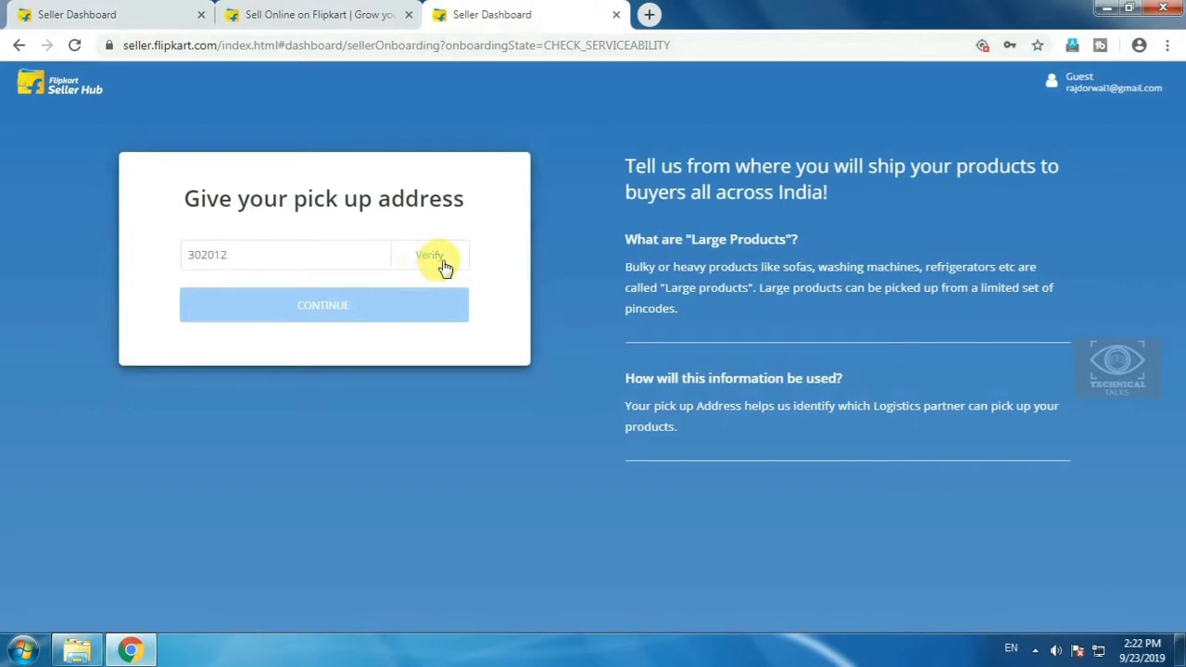
left_click(436, 262)
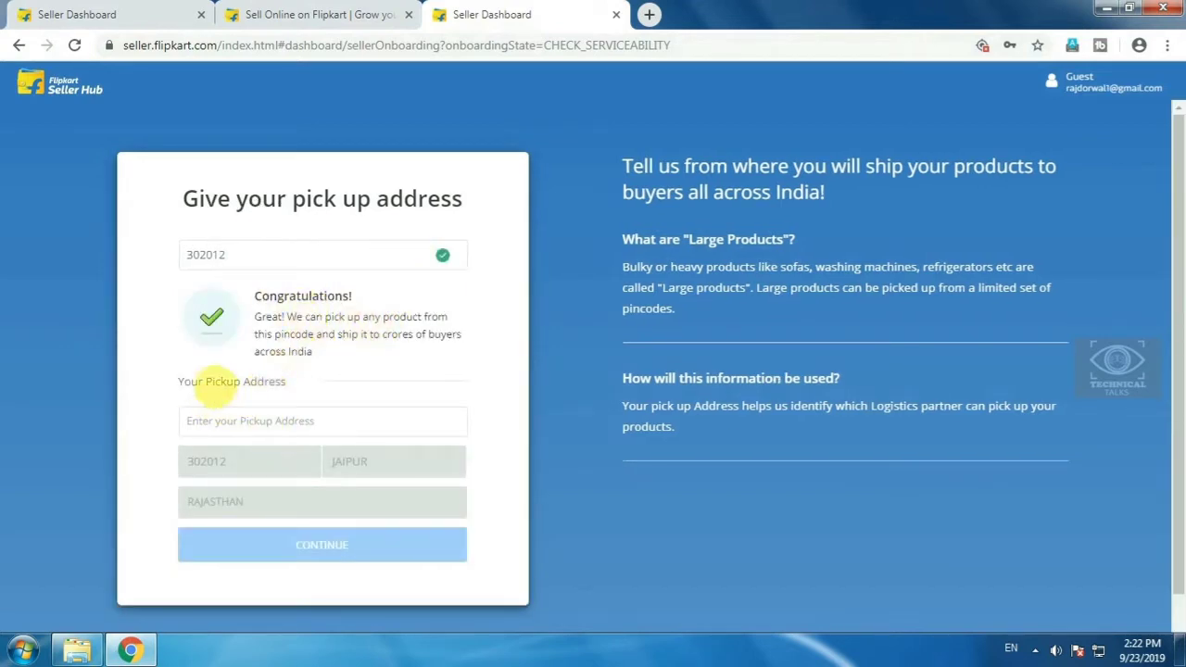
left_click(326, 409)
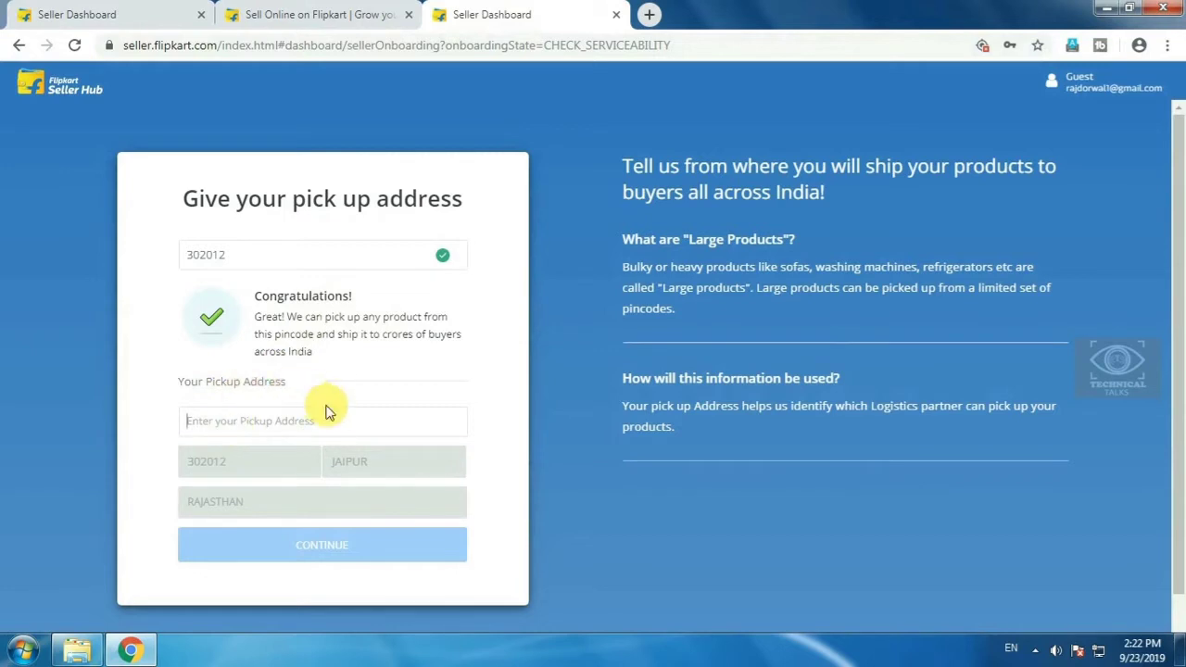
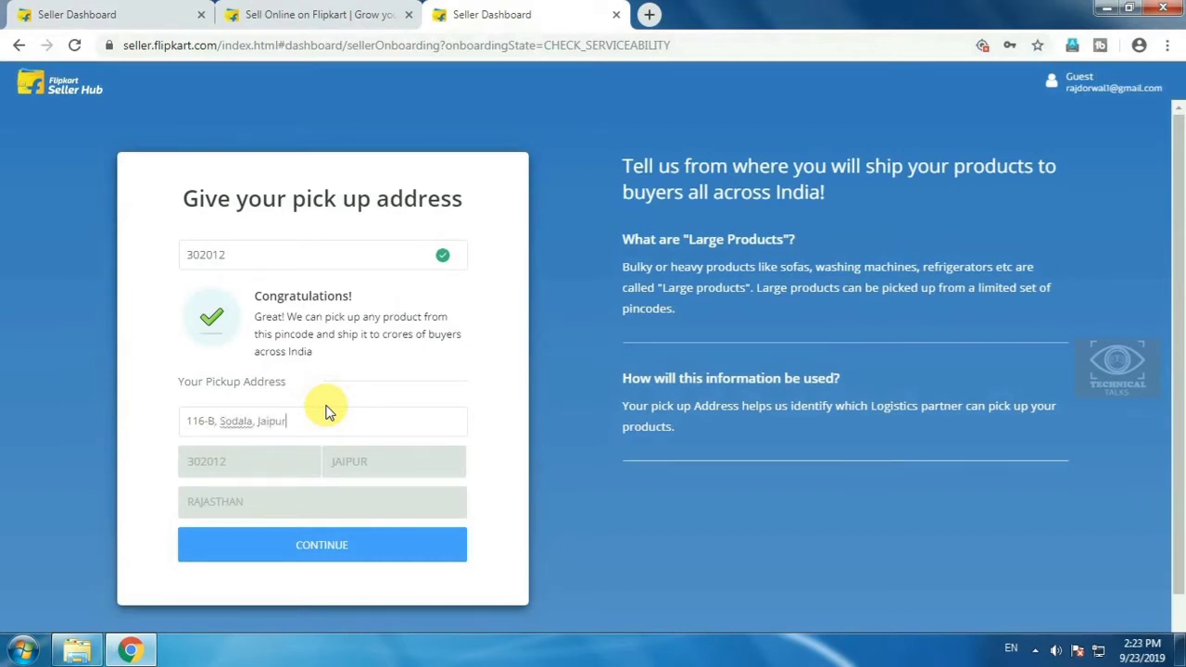
left_click(321, 543)
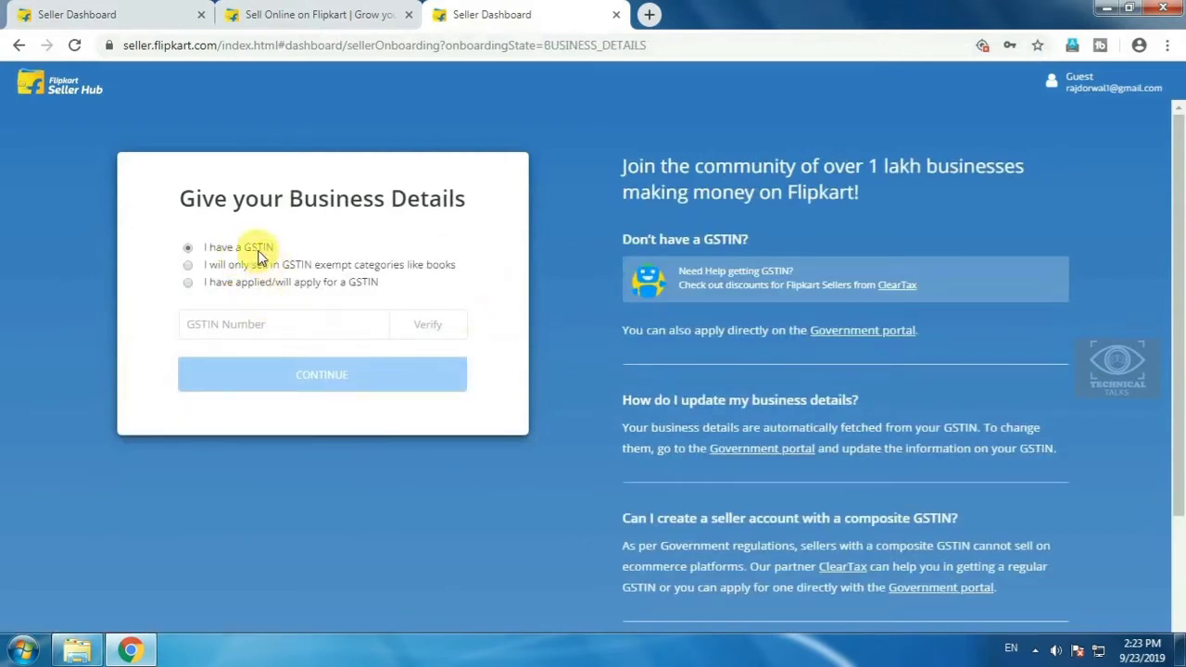
- Try the GSTIN options, including GSTIN-exempt categories, and browse the business type list
left_click(245, 325)
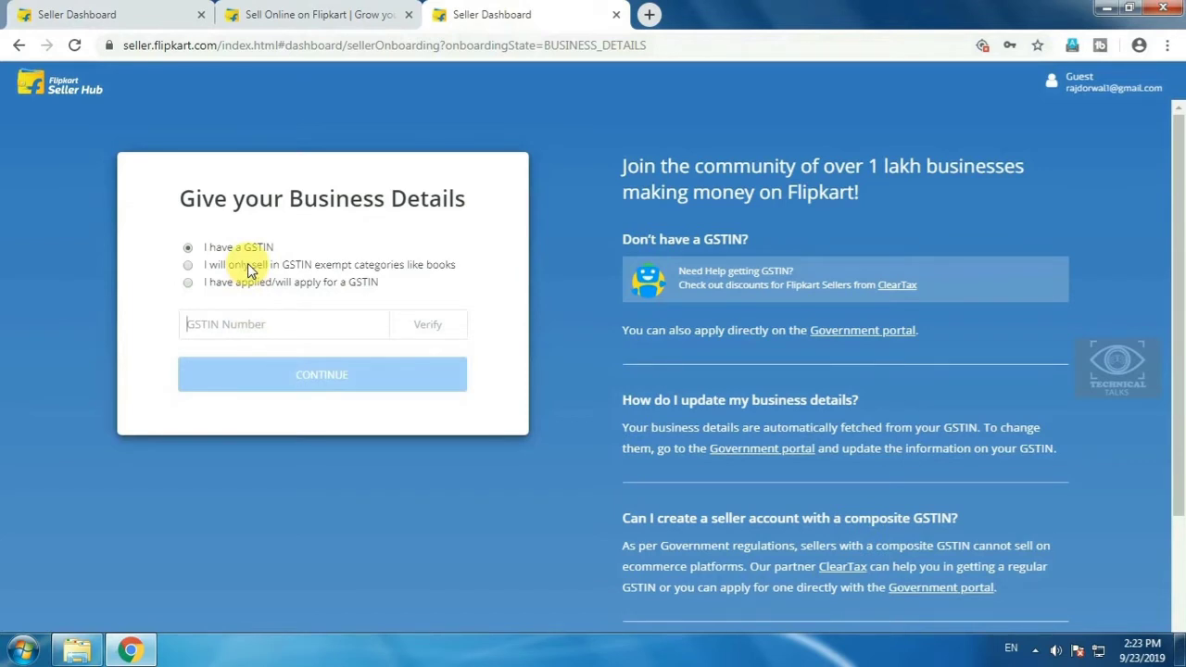
left_click(195, 265)
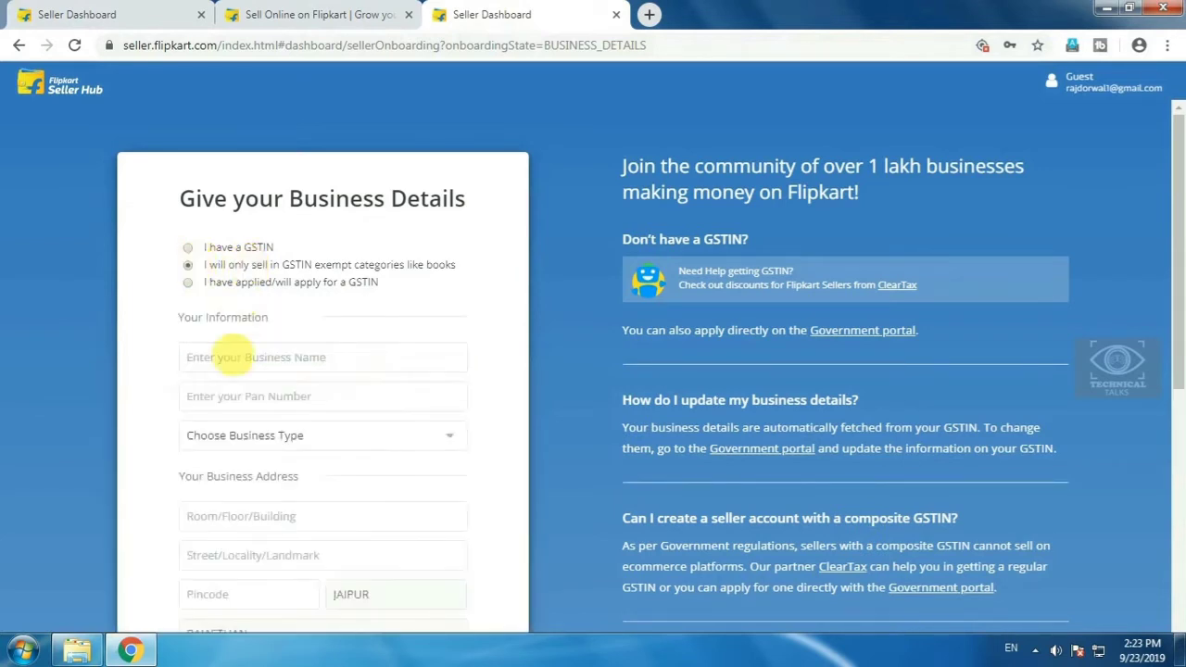
scroll(308, 361, "down", 2)
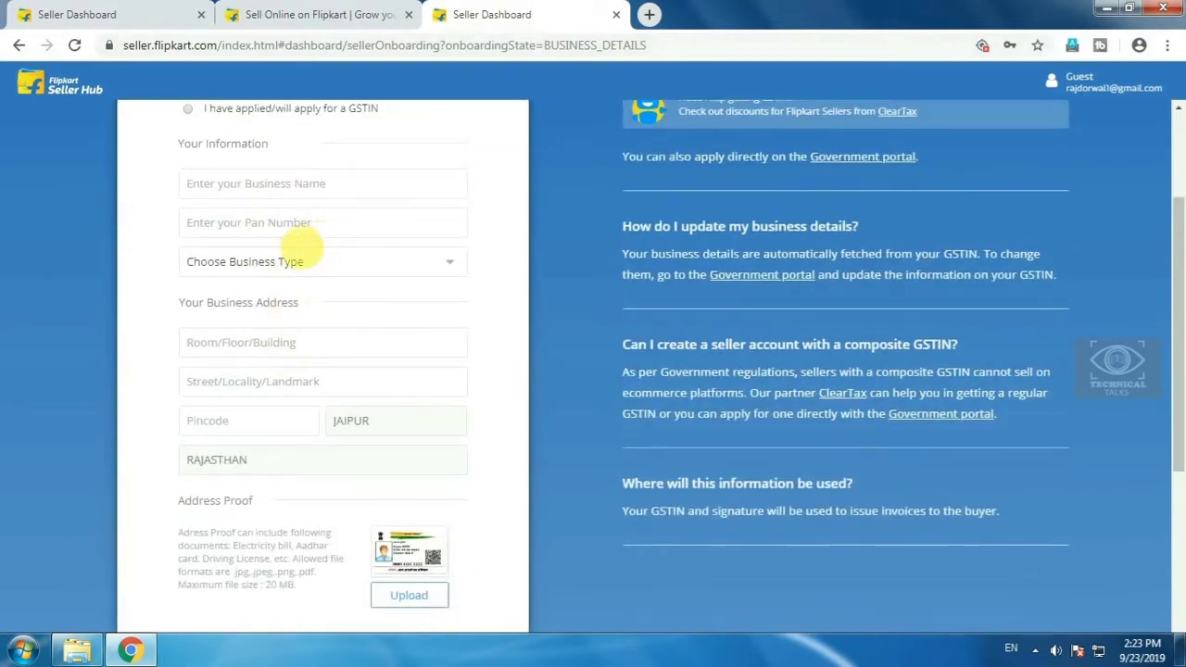
left_click(276, 264)
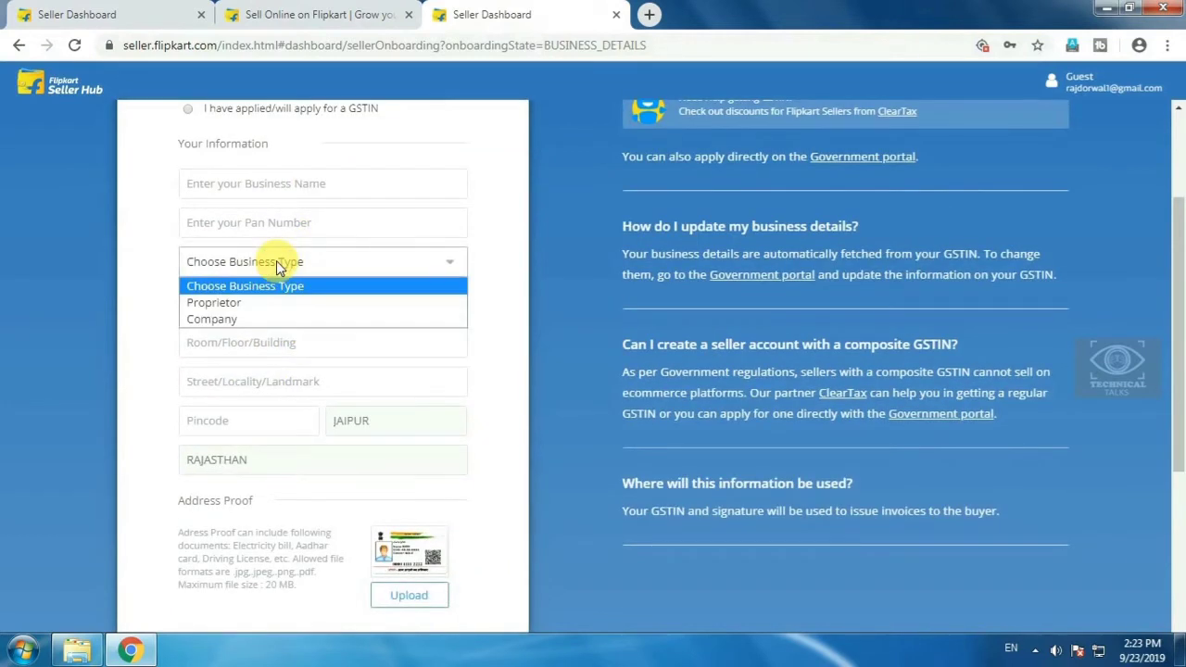
left_click(278, 266)
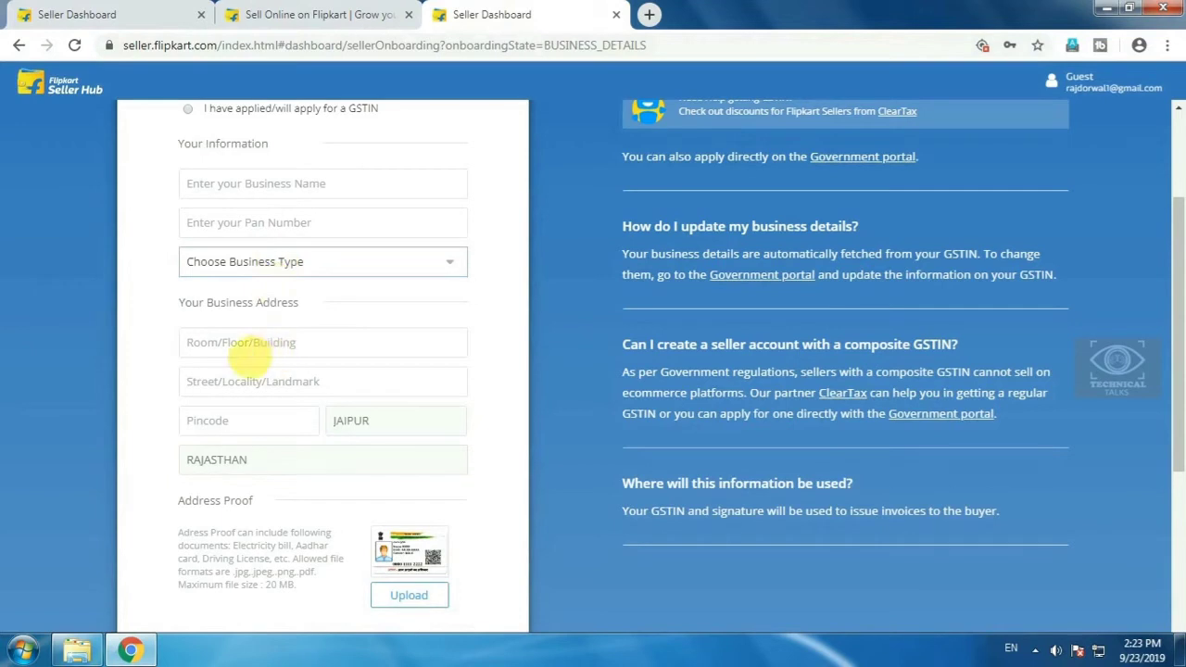
scroll(264, 401, "down", 2)
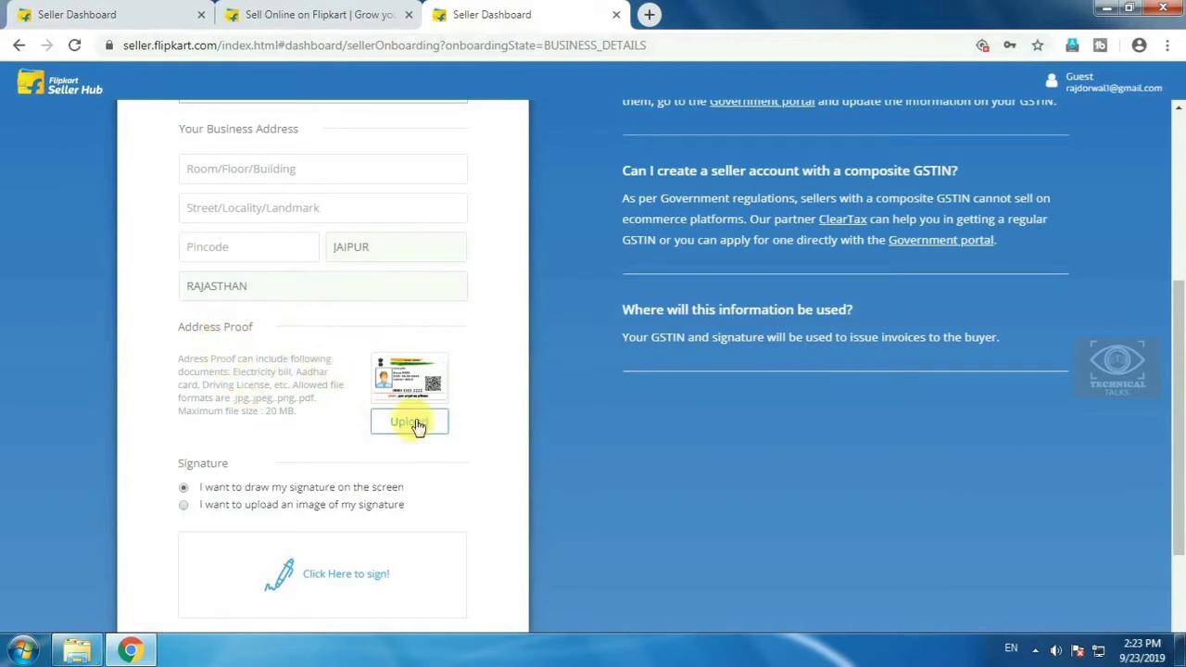
- Review the address-proof file rules (20 MB max), then choose 'I have applied/will apply for a GSTIN' and continue
mouse_move(297, 372)
left_mouse_down()
mouse_move(371, 379)
mouse_move(295, 384)
left_mouse_up()
left_click(295, 385)
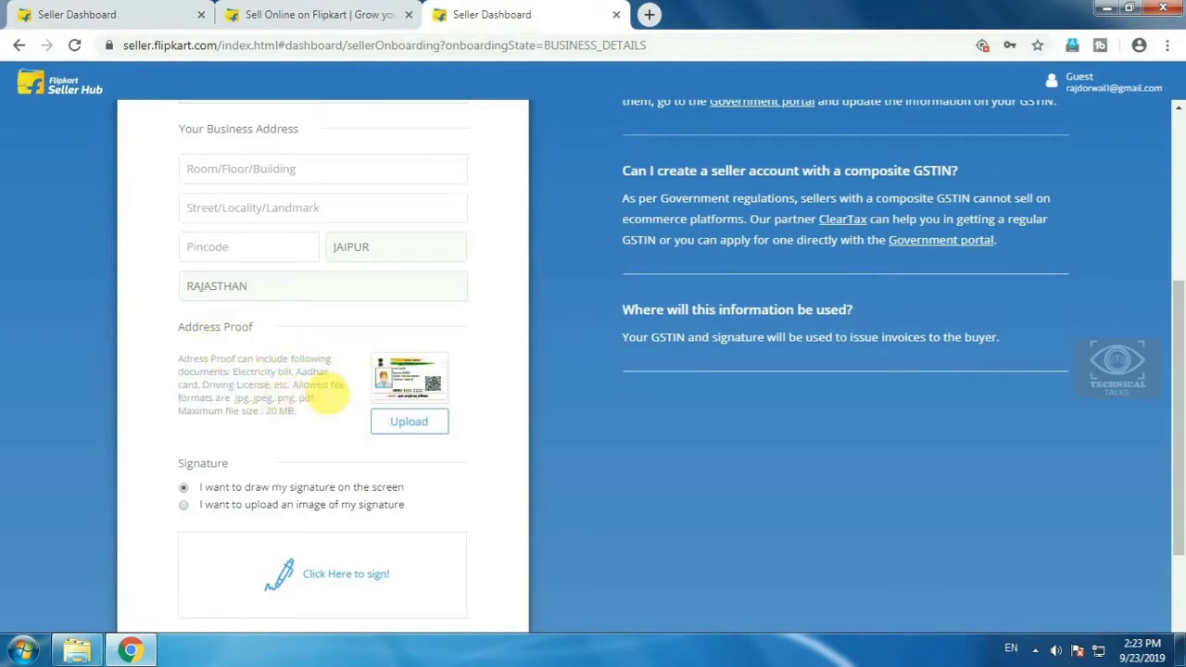
left_click_drag(266, 410, 295, 405)
left_click(295, 414)
left_click(315, 405)
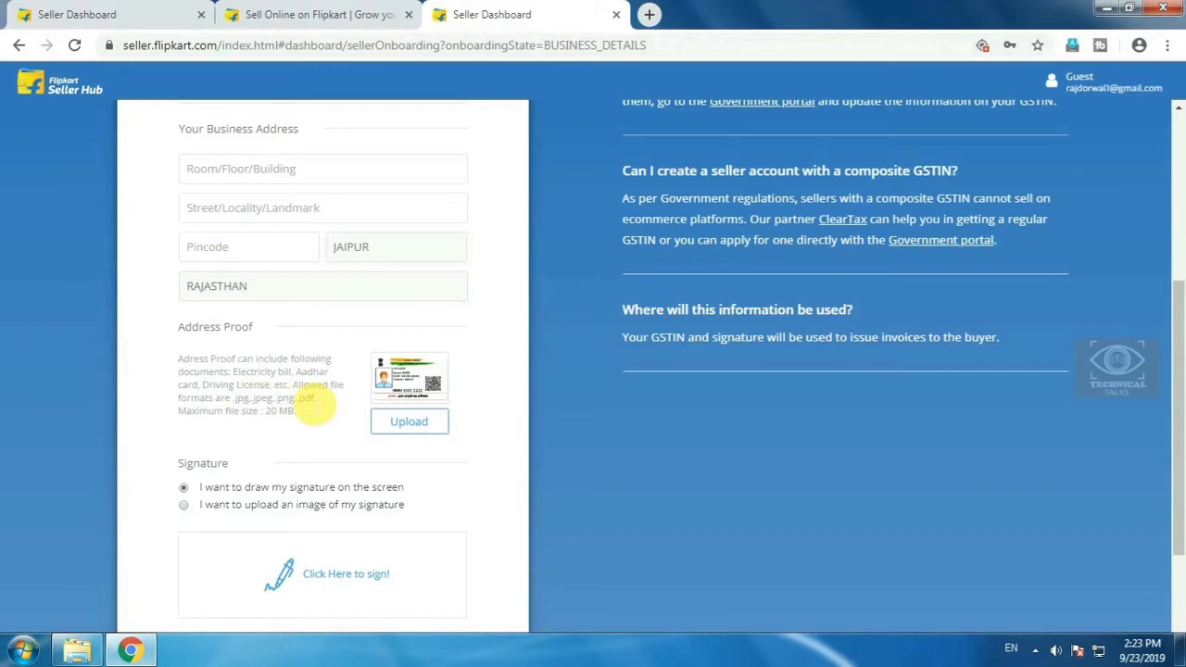
scroll(278, 399, "down", 3)
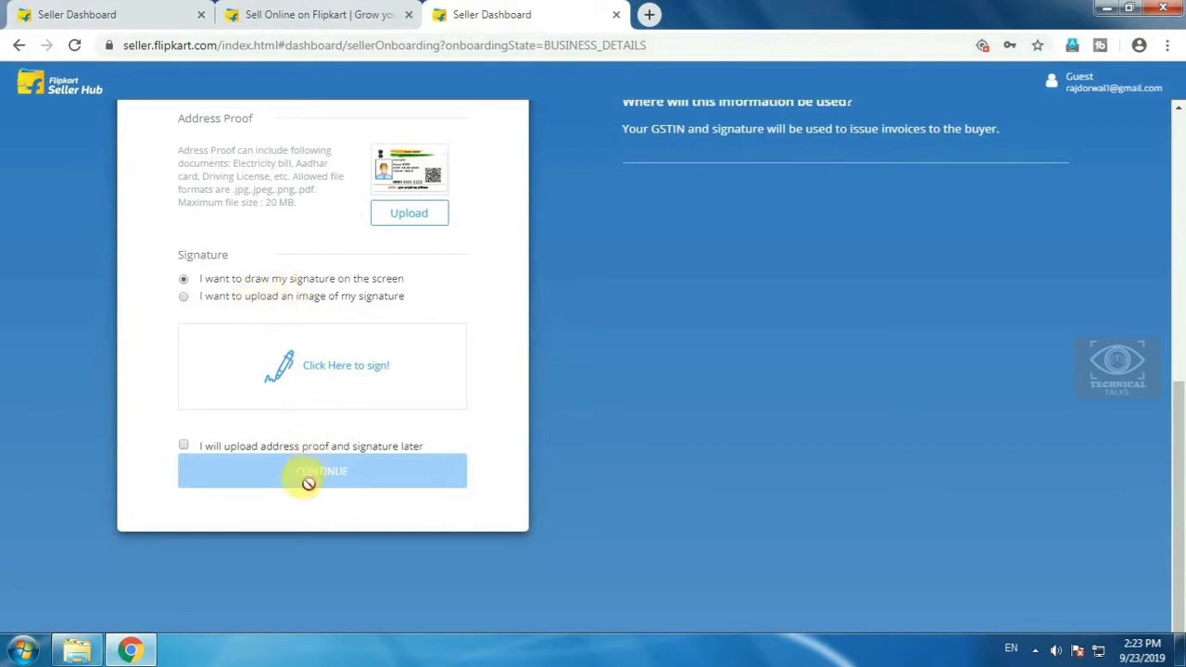
scroll(375, 403, "up", 6)
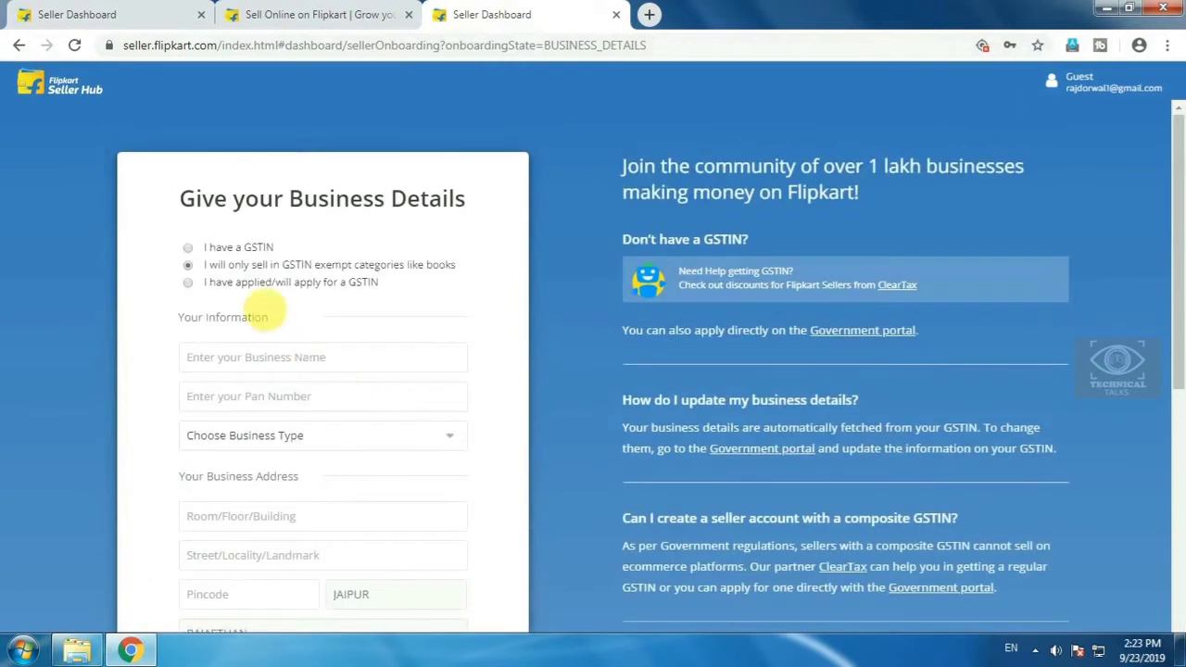
left_click(189, 287)
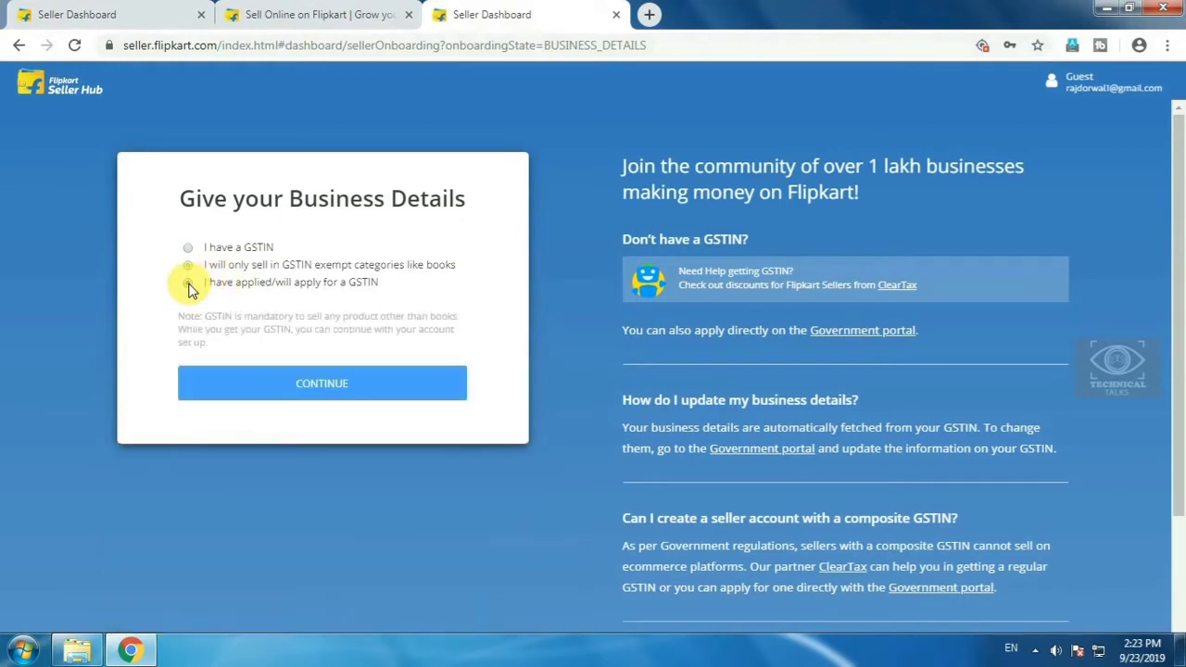
left_click(309, 385)
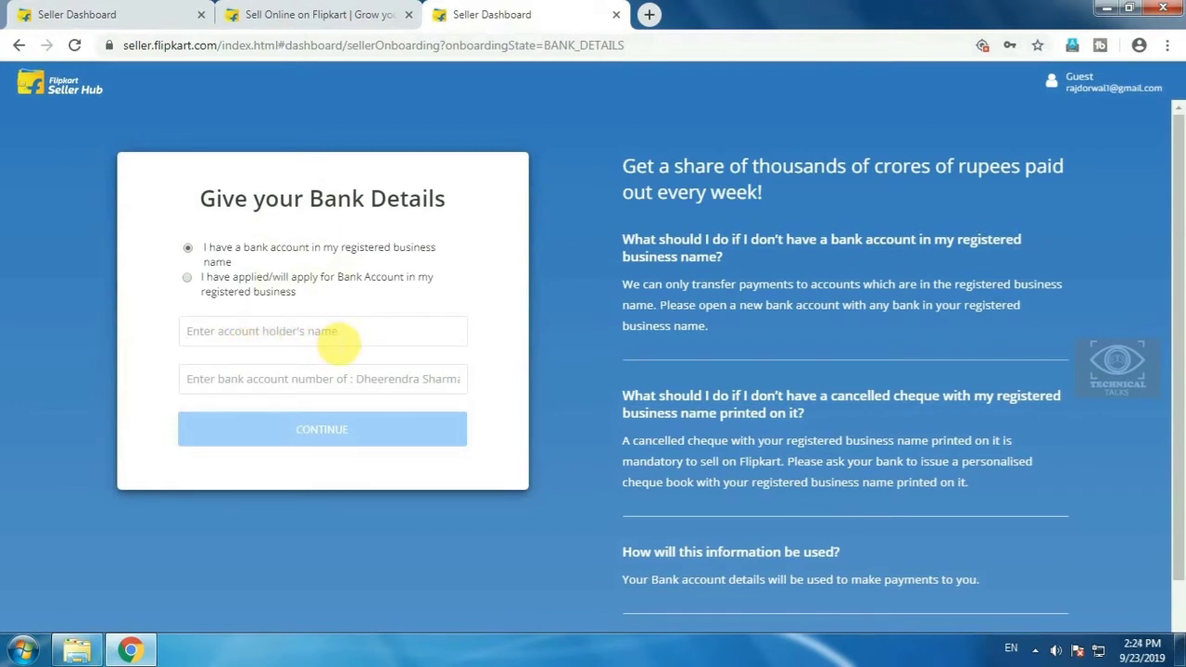
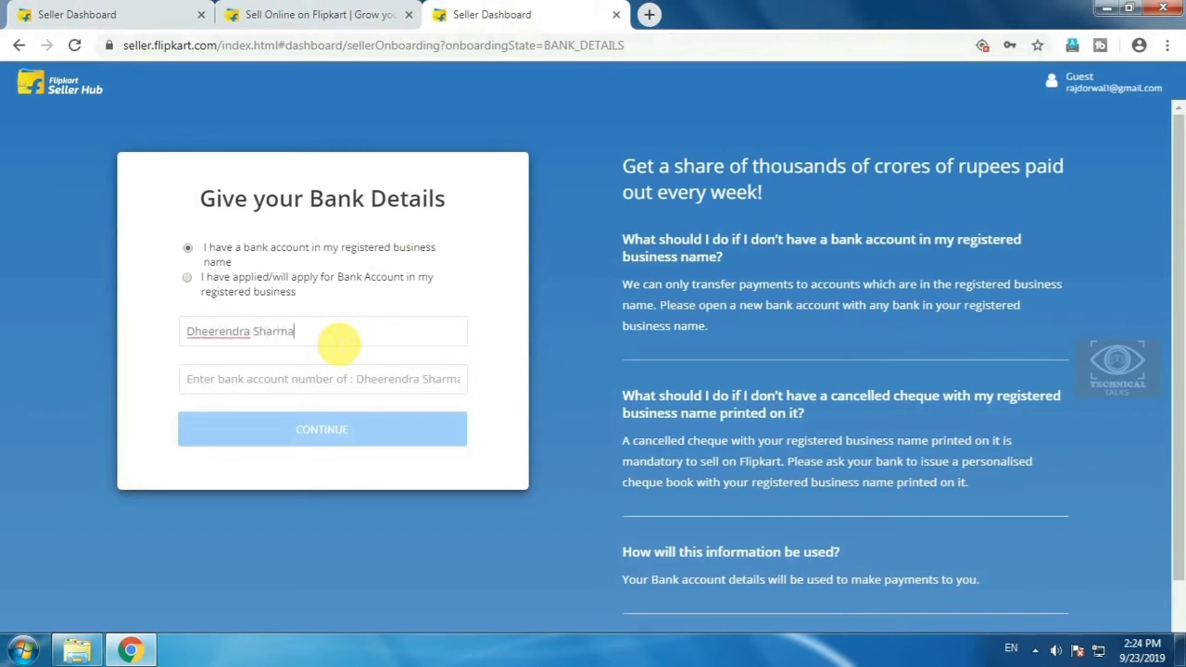
- Enter the account holder name and the bank account number
left_click(328, 381)
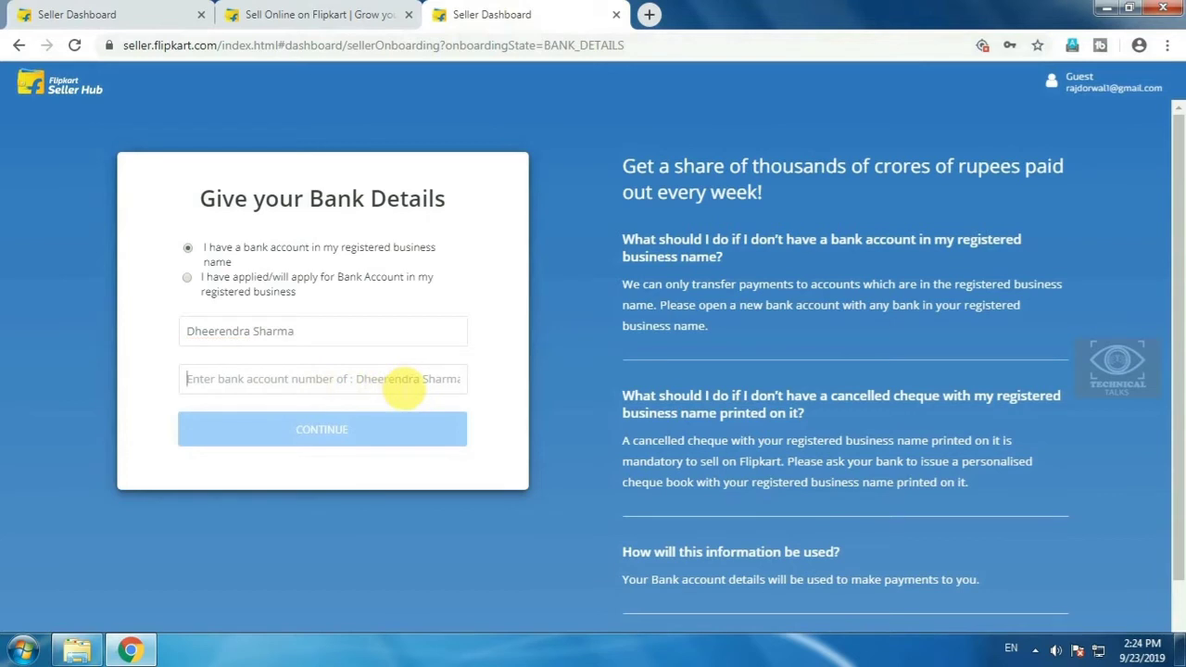
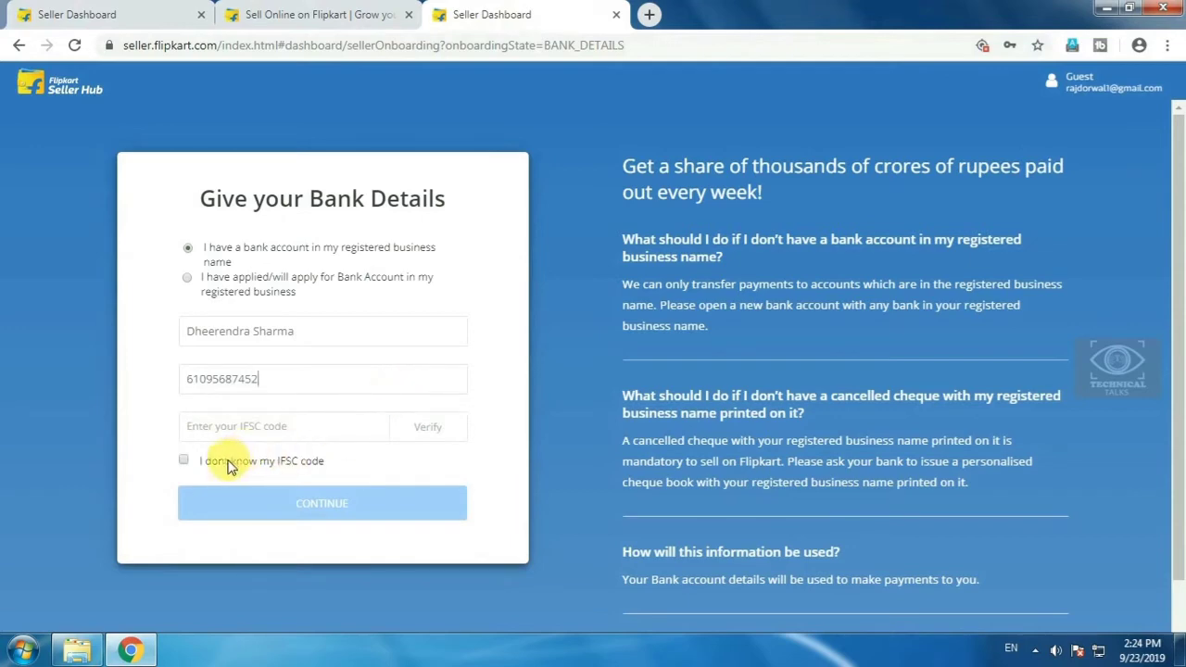
left_click(235, 428)
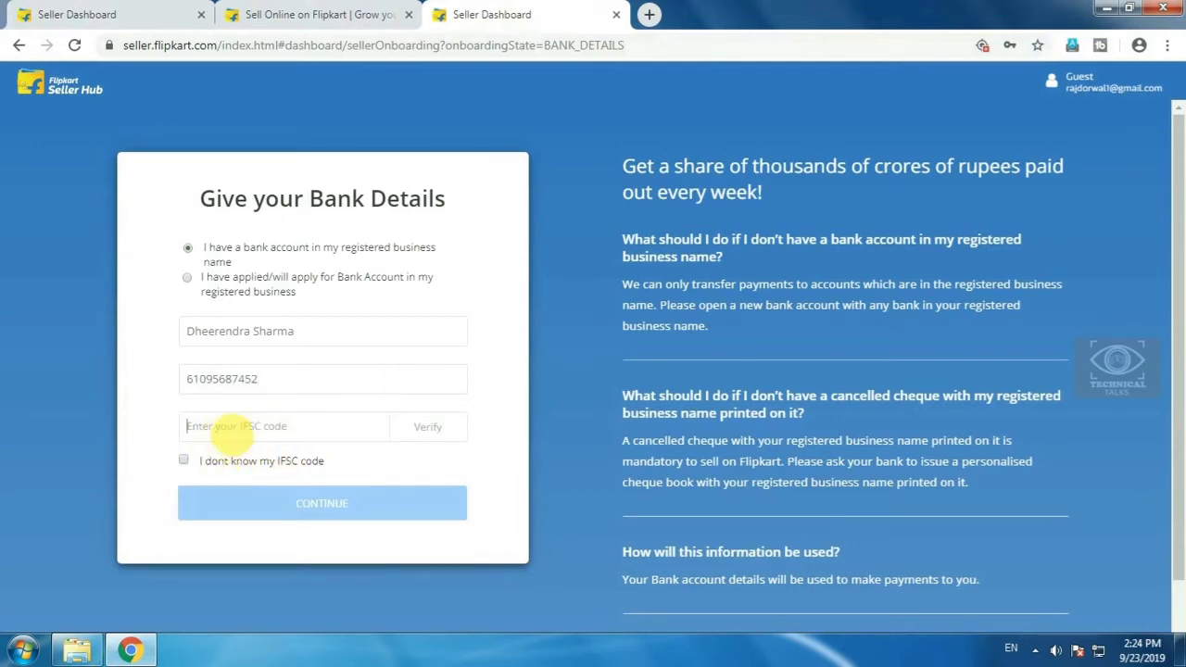
- Without an IFSC, pick bank BARCLAYS BANK PLC, state MAHARASHTRA, city MUMBAI, branch MUMBAI
left_click(188, 461)
scroll(231, 501, "down", 2)
left_click(199, 318)
left_click(236, 283)
left_click(249, 364)
left_click(245, 406)
left_click(245, 419)
left_click(238, 450)
left_click(239, 460)
left_click(236, 491)
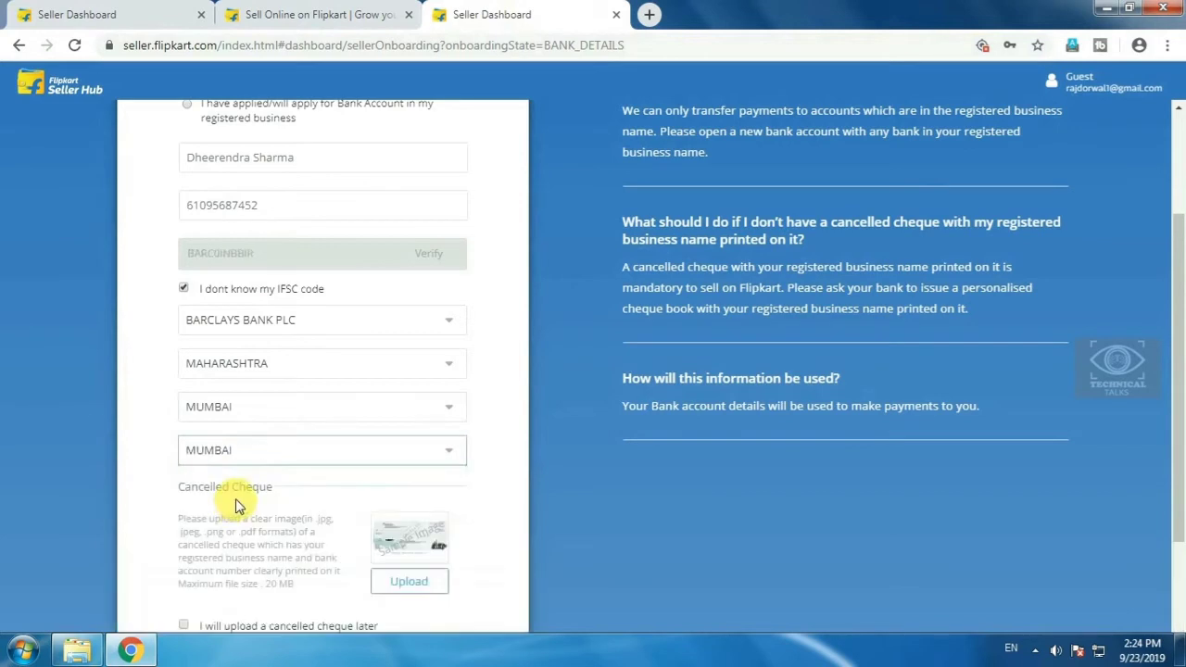
- Mark the cancelled cheque for later upload
scroll(290, 484, "down", 2)
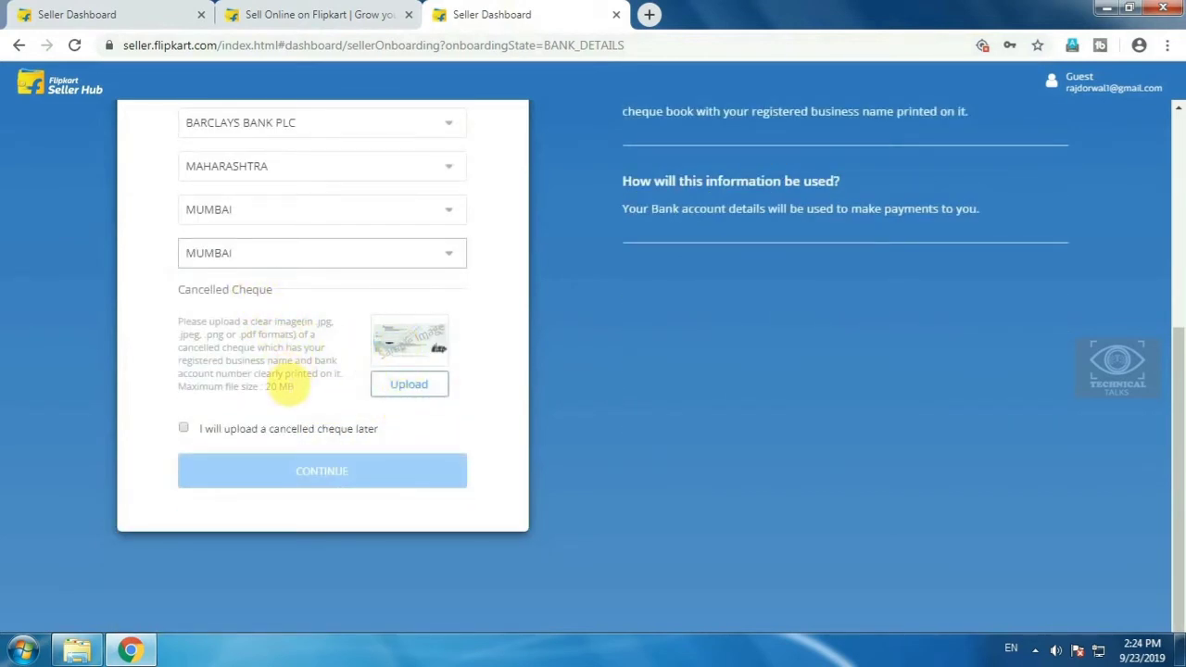
left_click(288, 344)
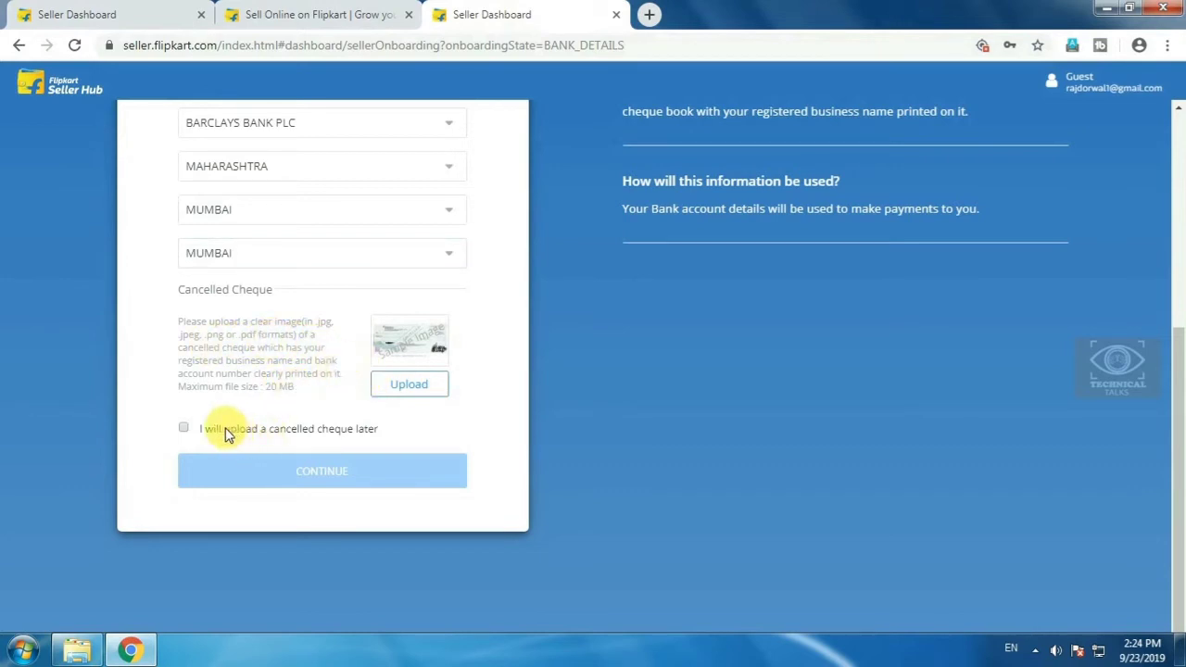
left_click(184, 429)
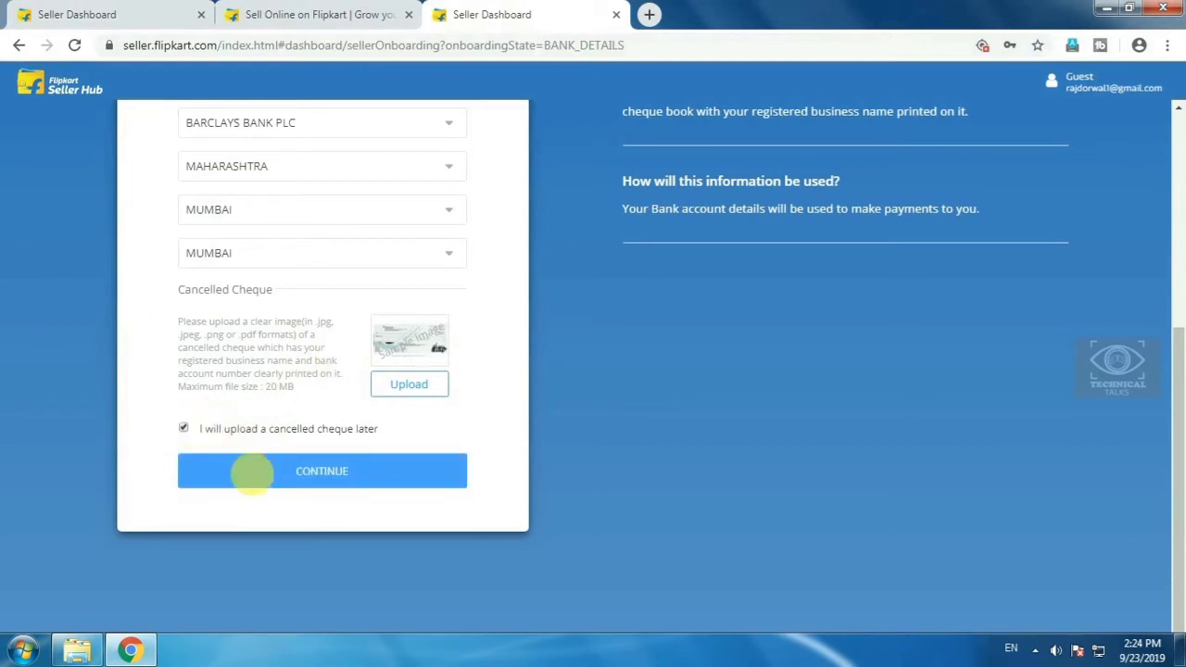
- Submit the bank details and wait for the 20%-complete onboarding checklist to load
left_click(272, 472)
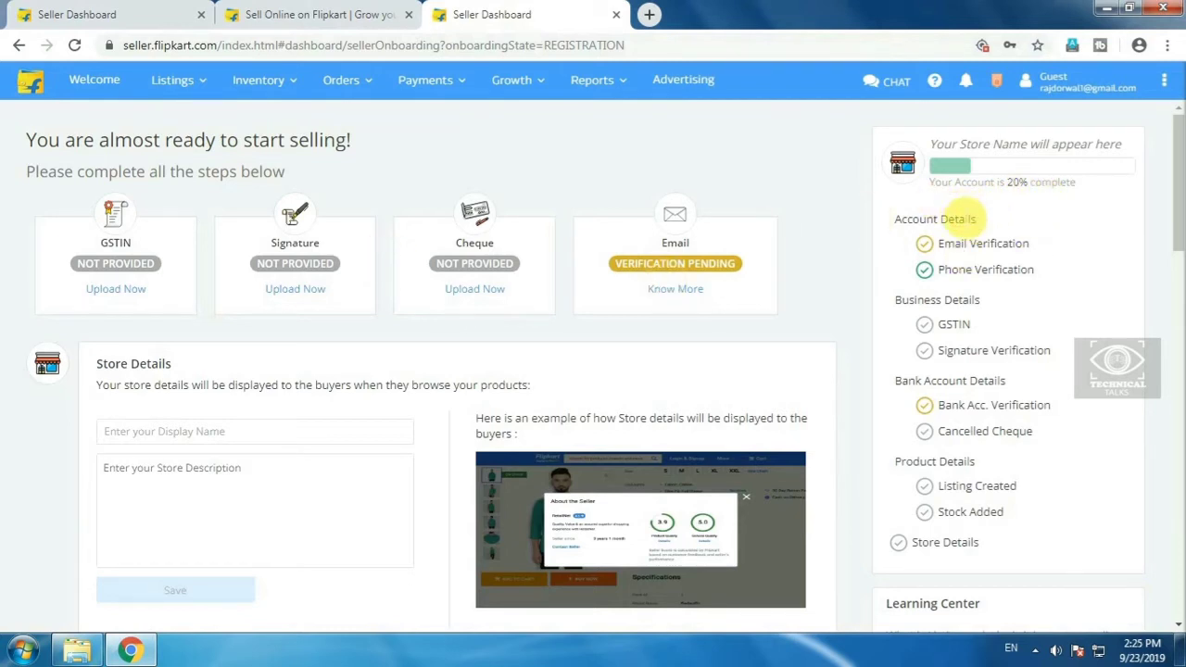
mouse_move(927, 273)
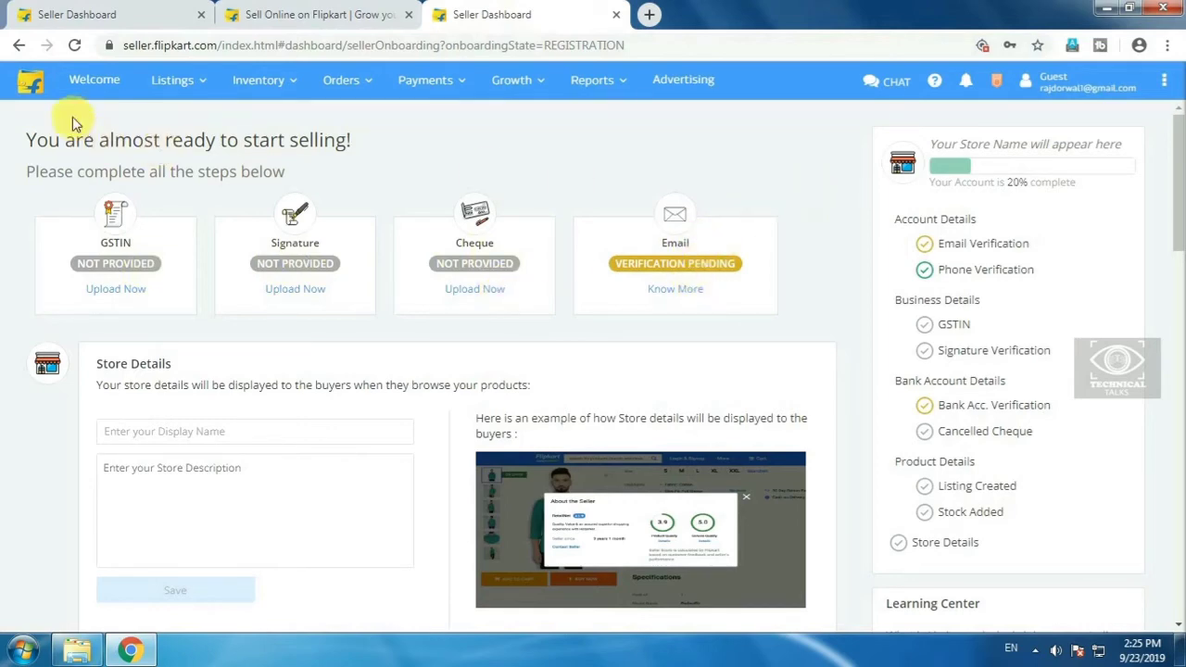
scroll(278, 325, "down", 2)
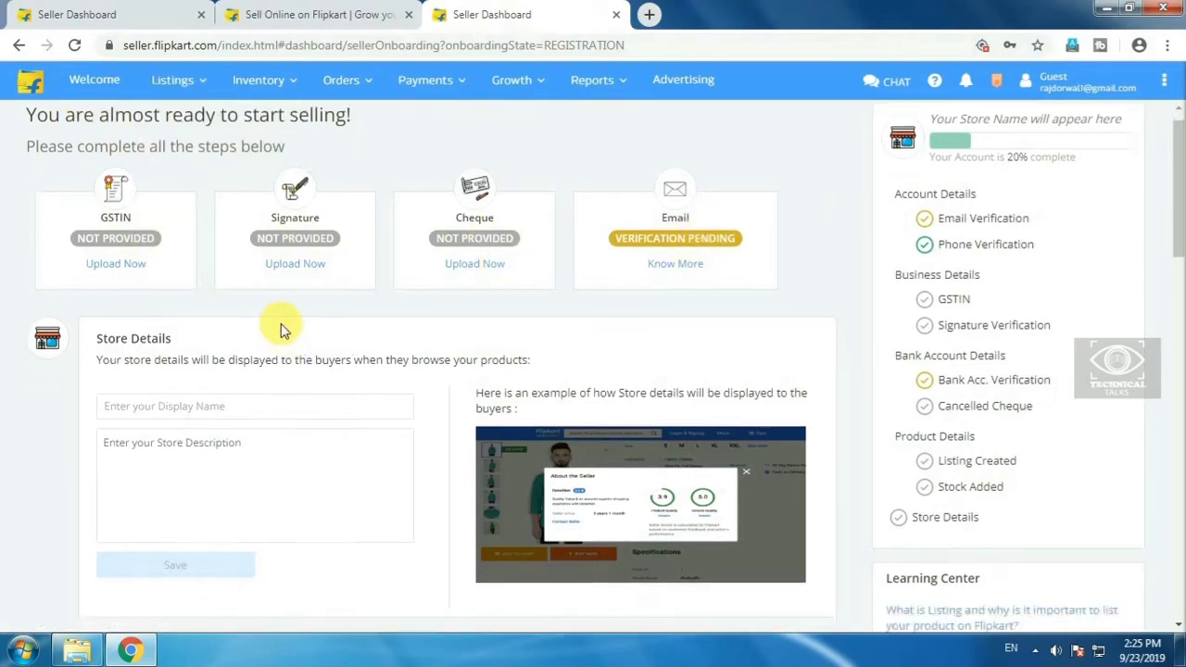
left_click(158, 252)
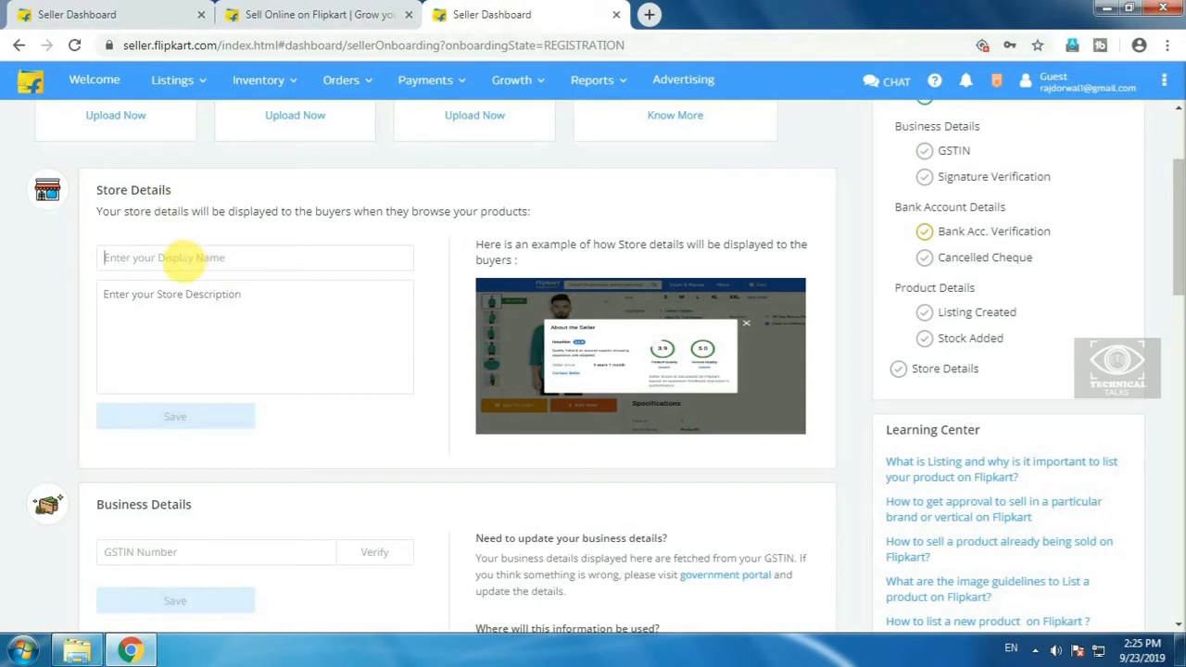
left_click(190, 306)
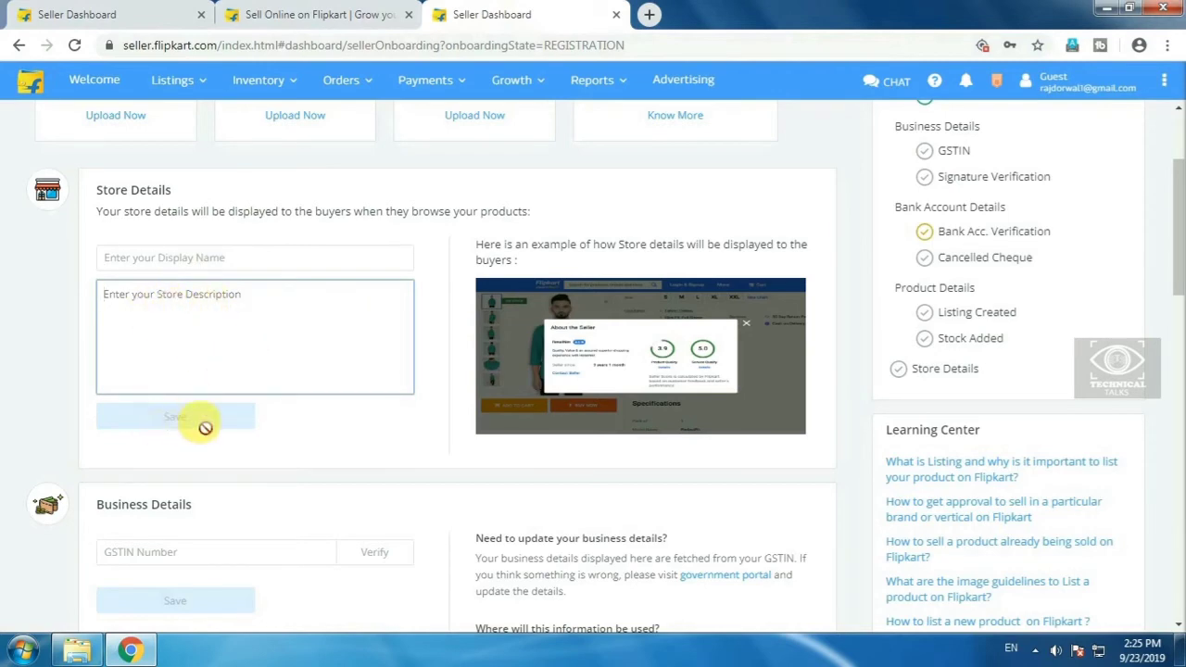
scroll(206, 428, "down", 3)
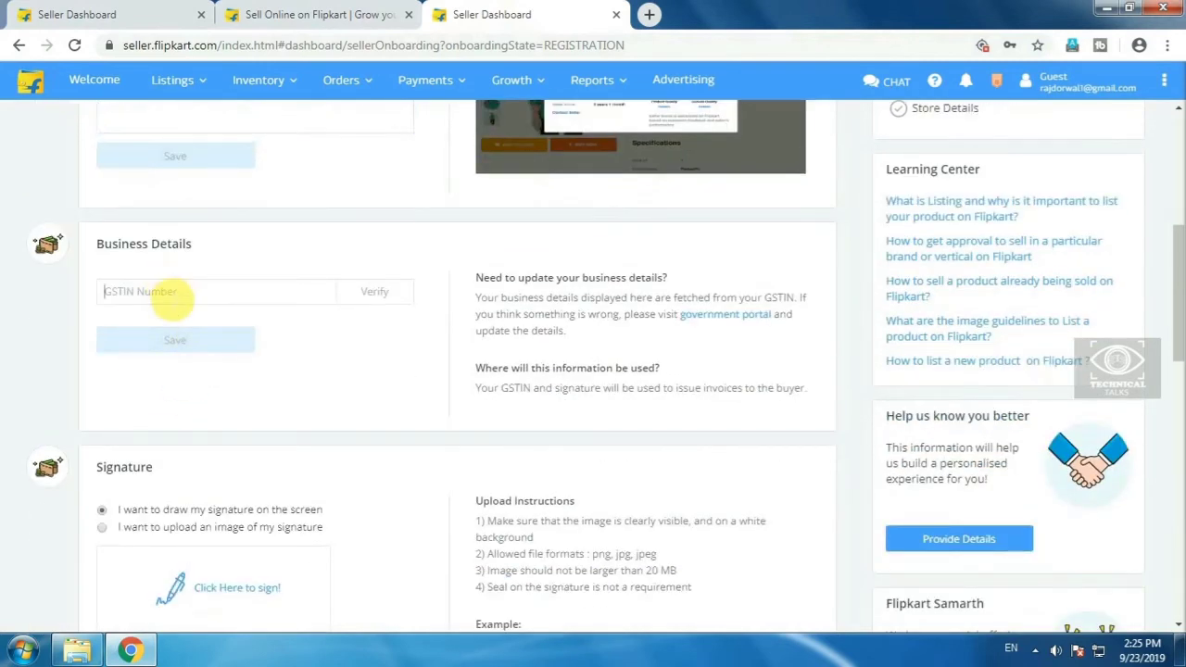
scroll(245, 355, "down", 2)
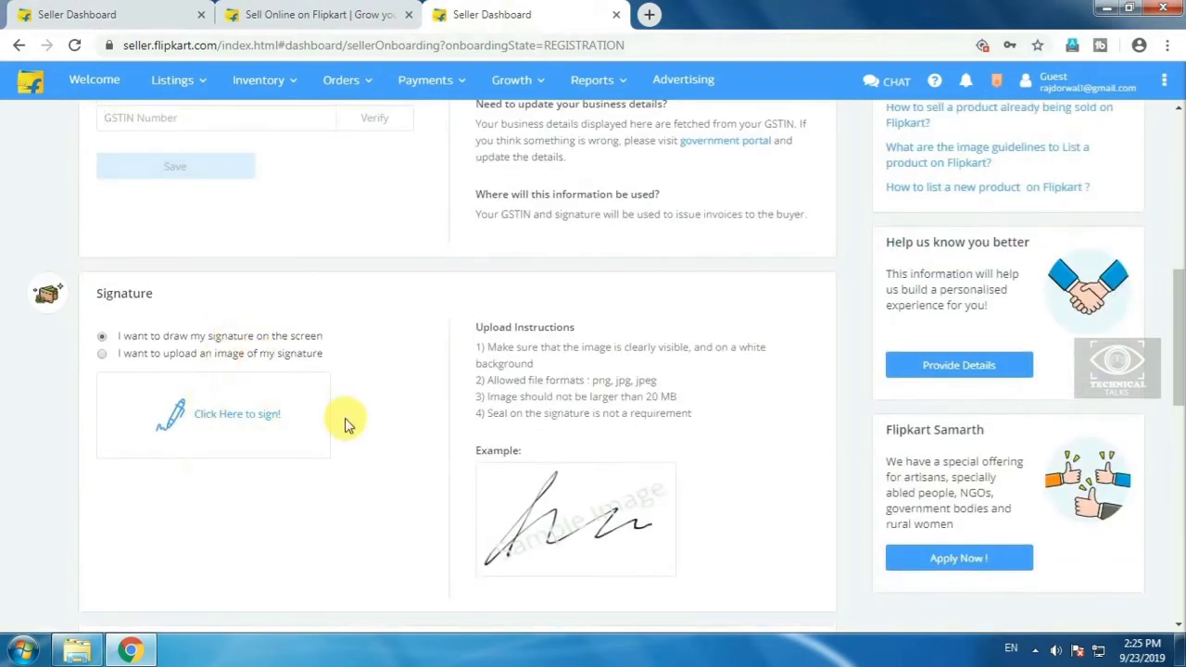
scroll(345, 425, "down", 5)
left_click_drag(172, 257, 256, 258)
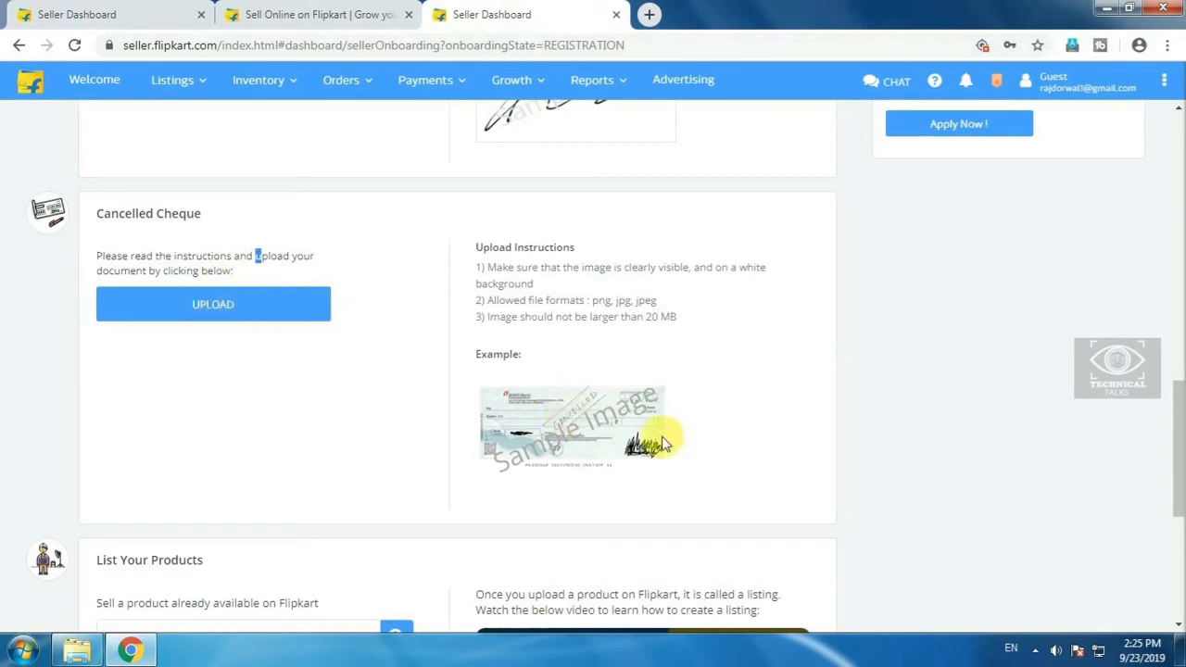
scroll(509, 392, "down", 1)
scroll(509, 392, "down", 3)
left_click_drag(197, 342, 276, 351)
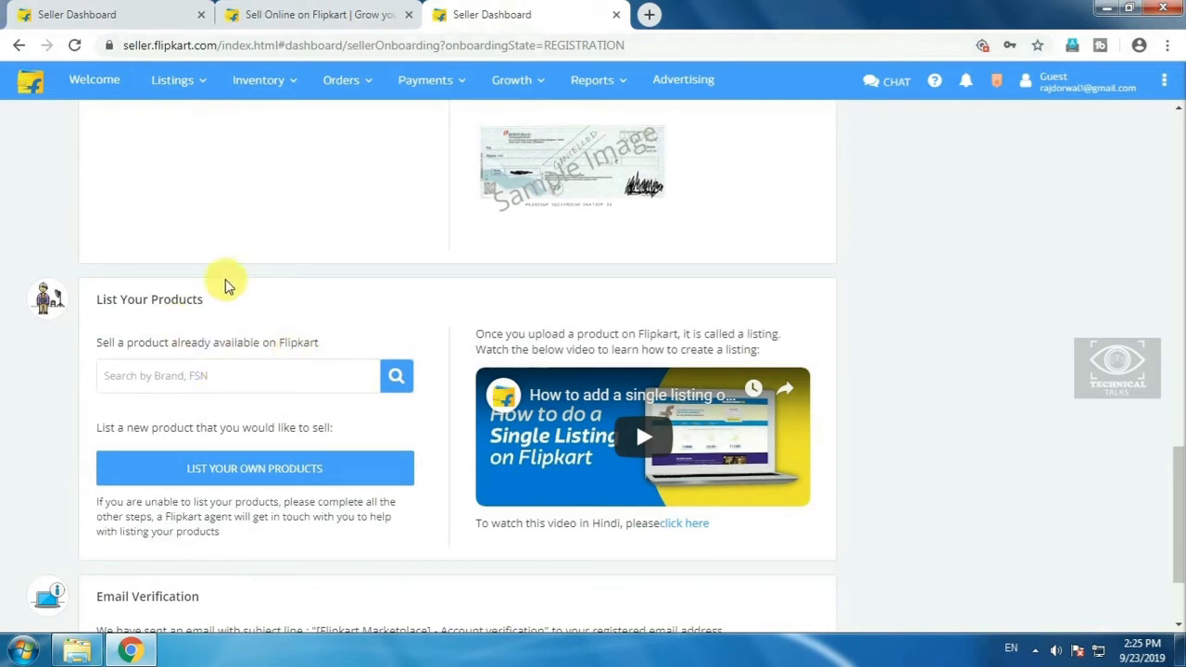
scroll(233, 329, "down", 3)
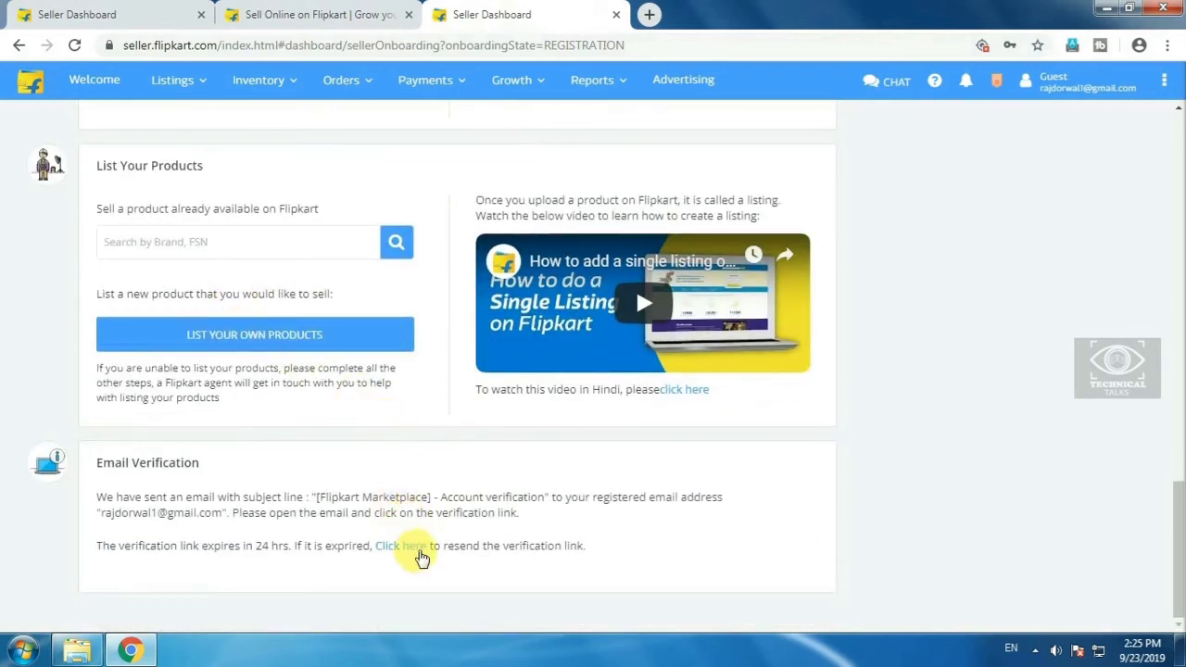
scroll(410, 379, "up", 20)
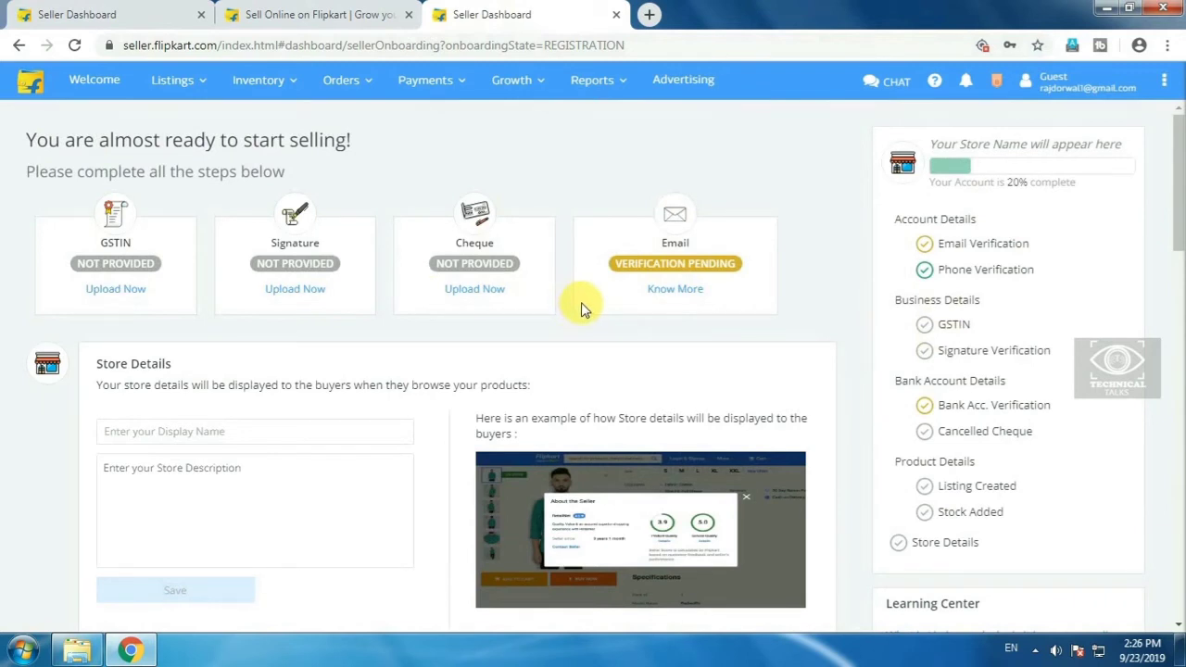
- Go to the seller home page, then reload the onboarding checklist, now showing email verified at 30%
left_click(98, 85)
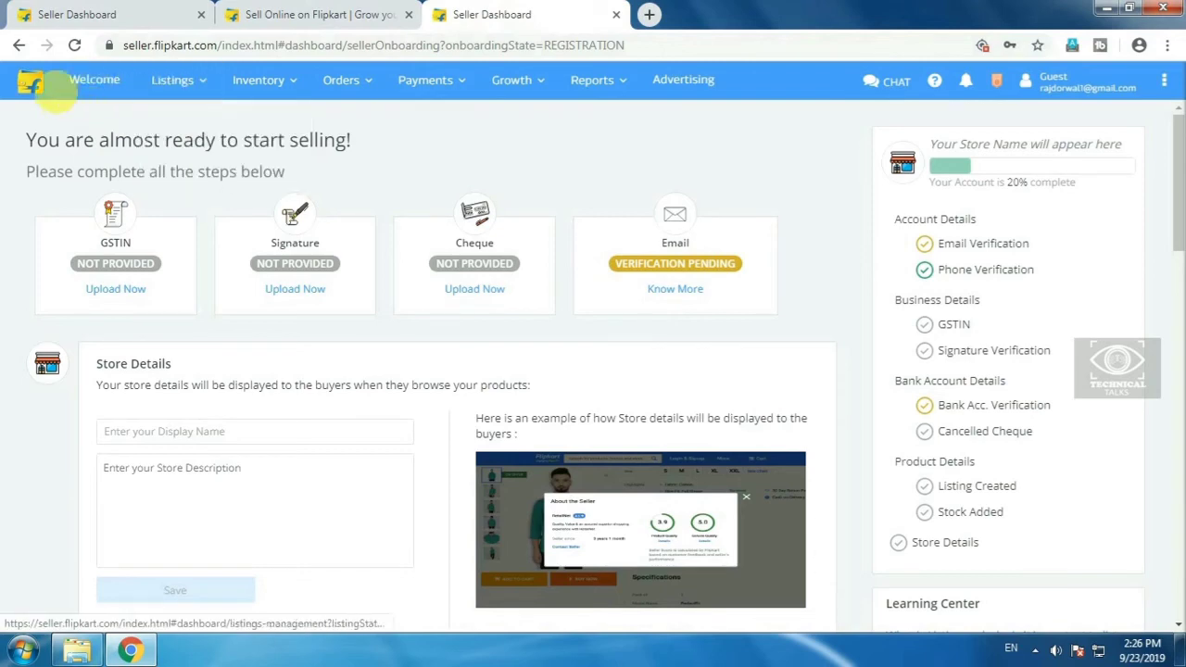
left_click(49, 96)
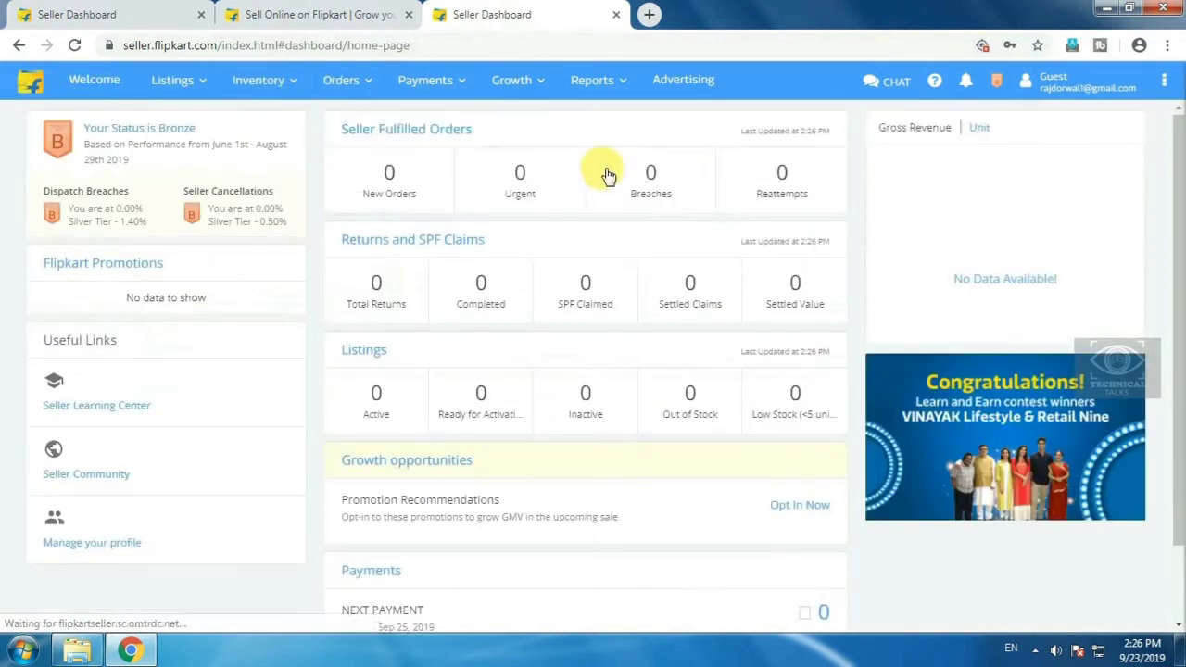
mouse_move(159, 88)
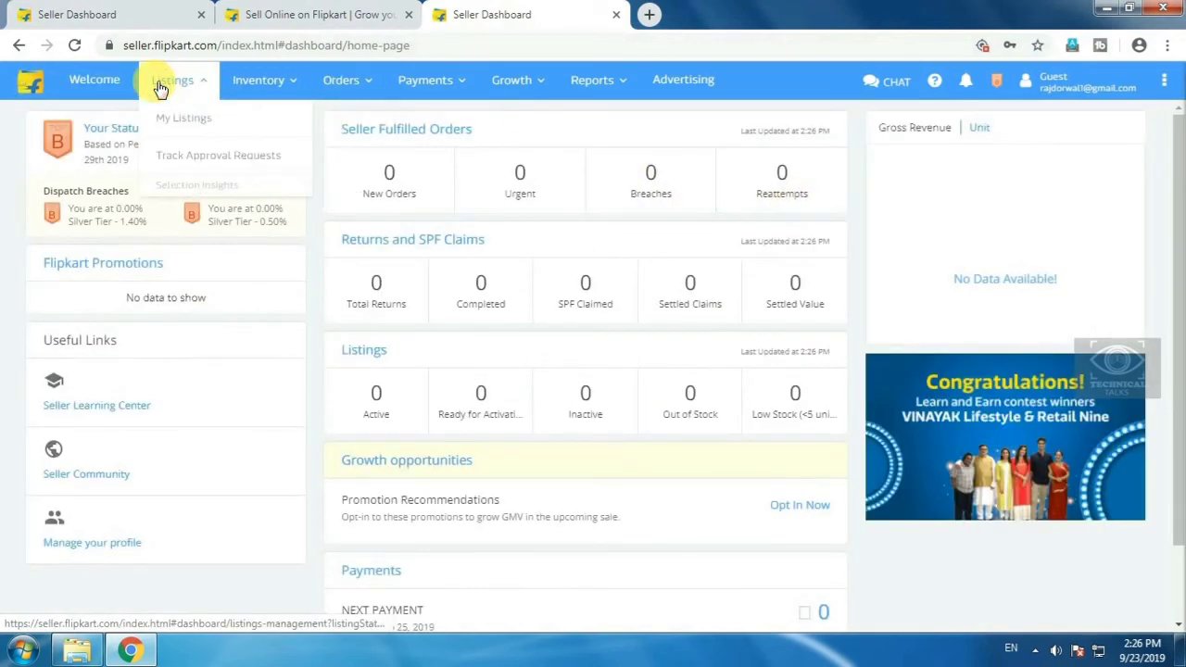
left_click(94, 80)
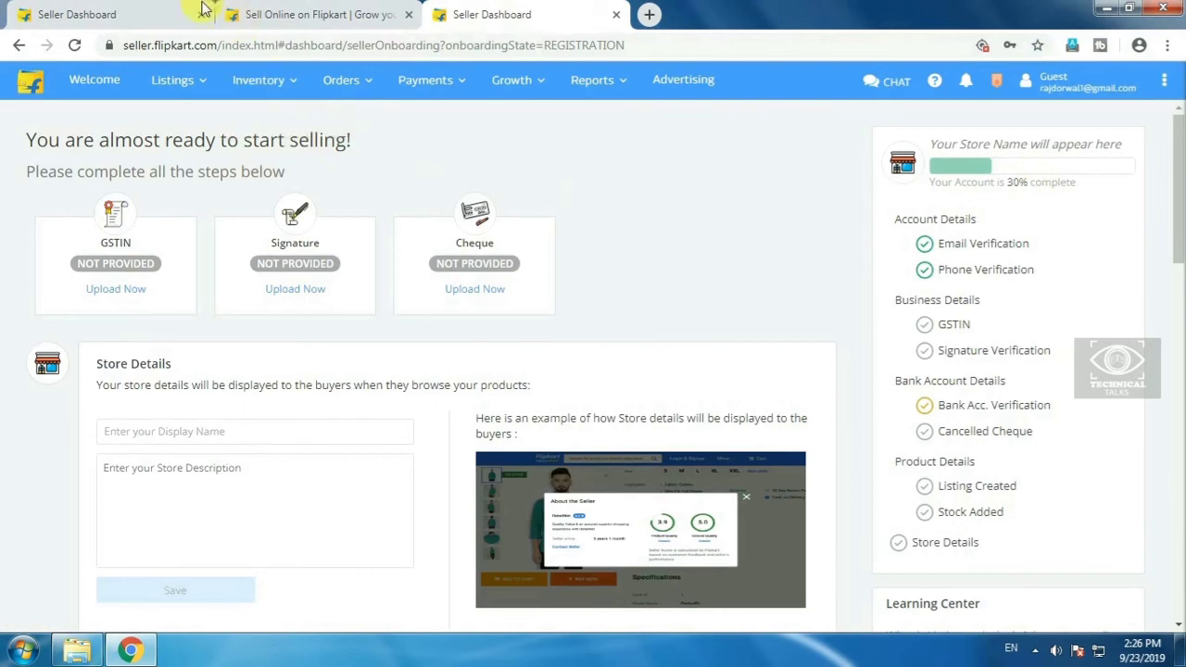
- Switch to the first Seller Dashboard tab, open the Listings menu, and review the zeroed home summaries
left_click(111, 14)
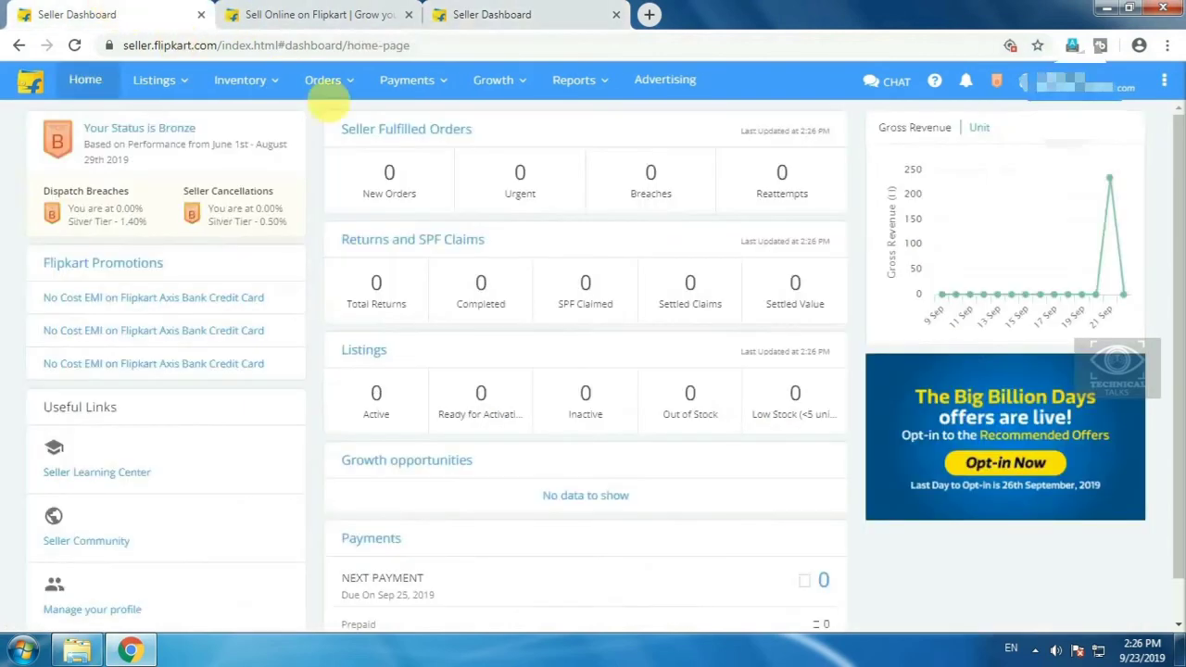
left_click(149, 80)
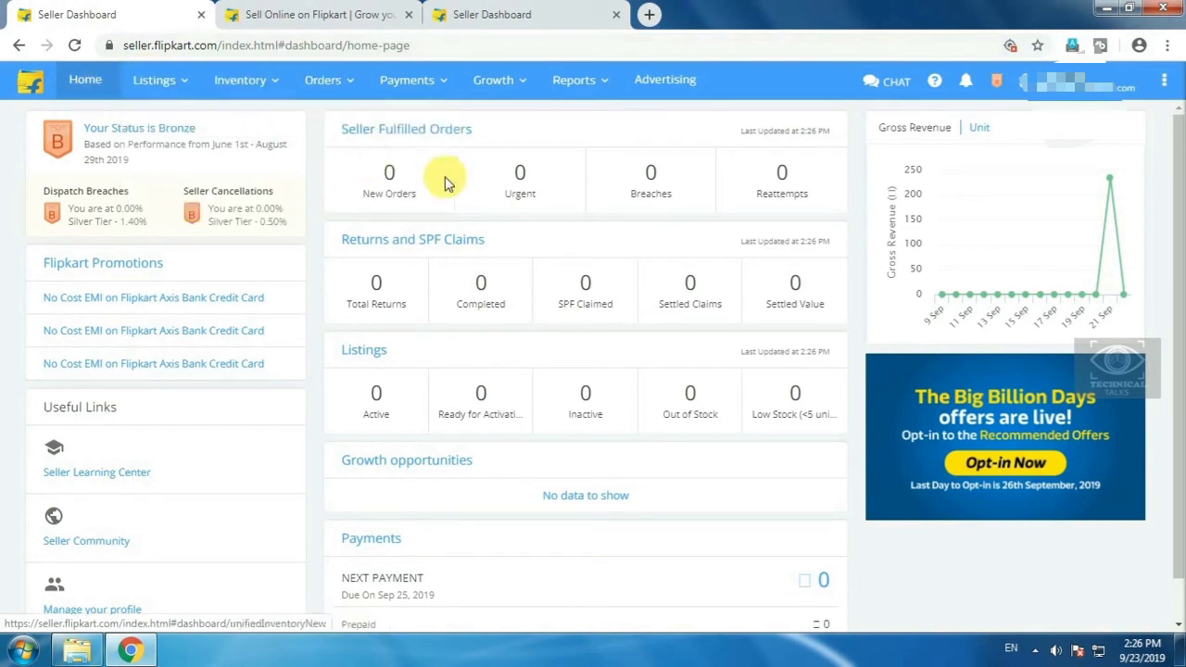
mouse_move(1075, 213)
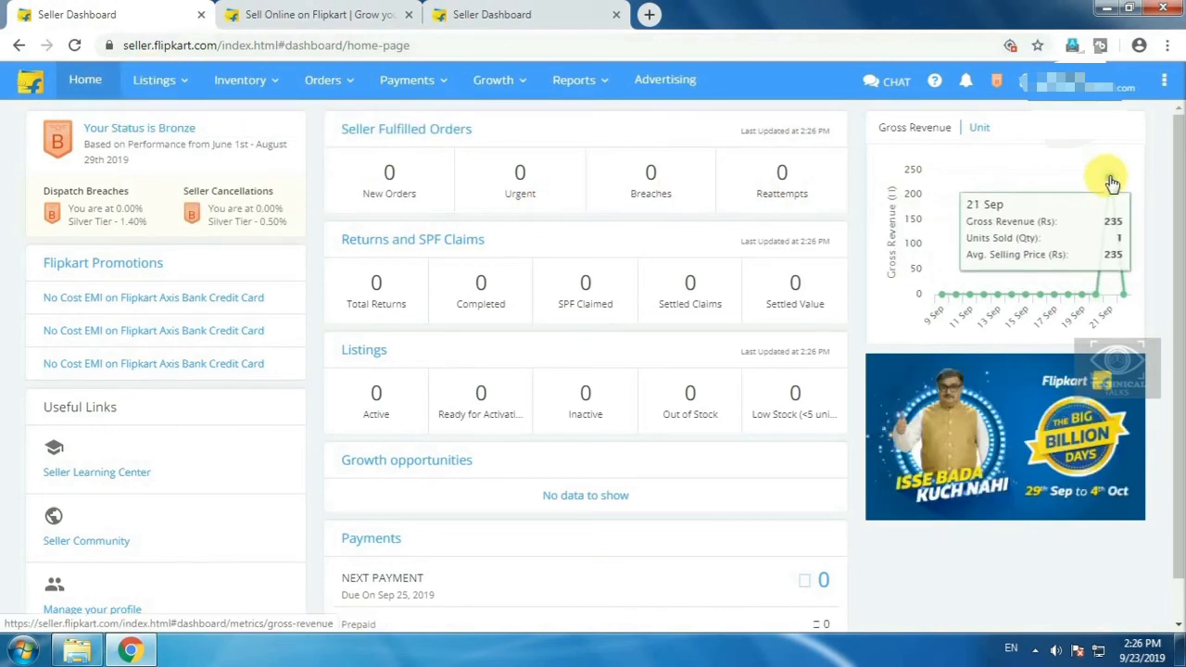
scroll(429, 283, "down", 1)
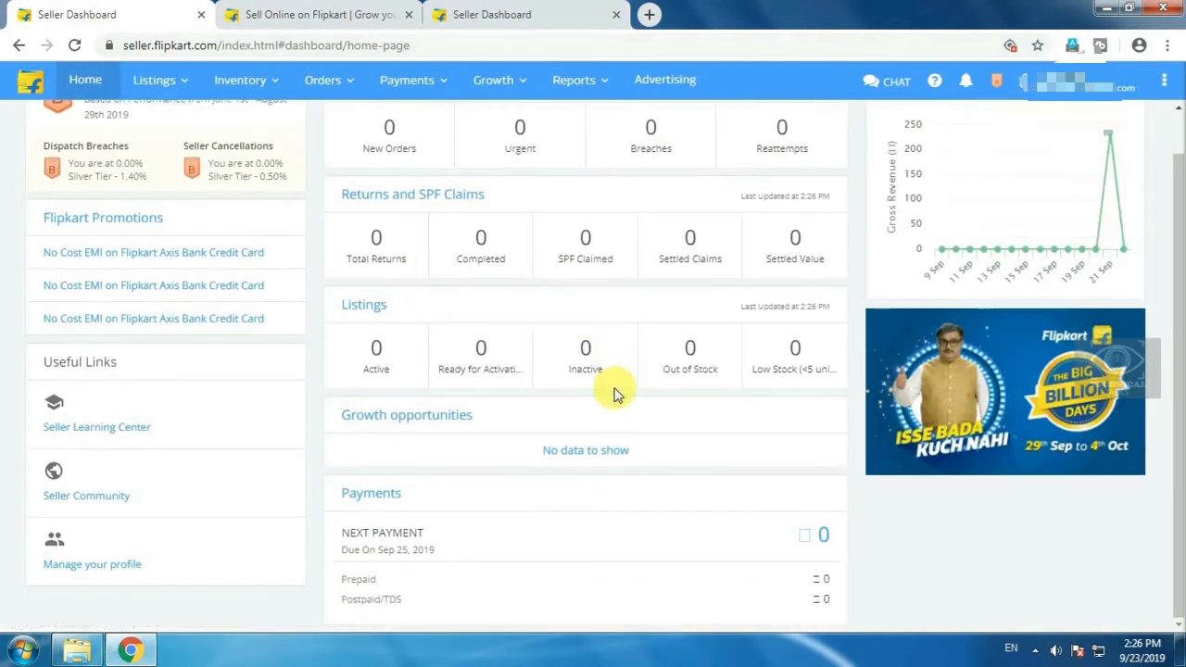
scroll(593, 375, "up", 1)
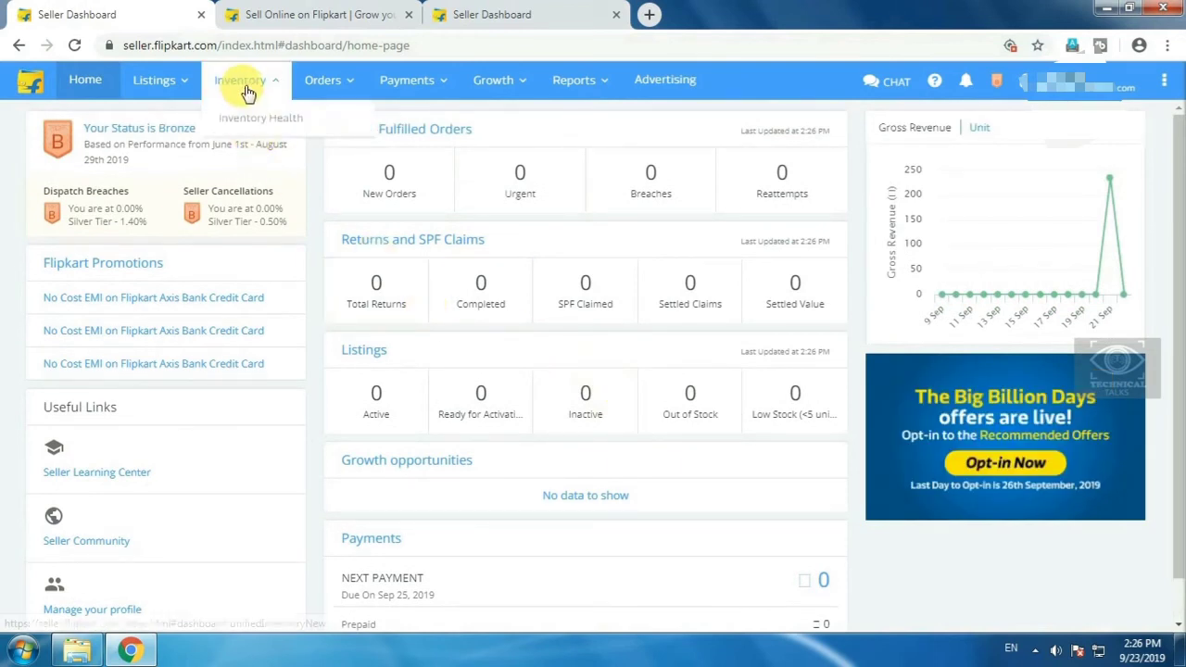
mouse_move(174, 88)
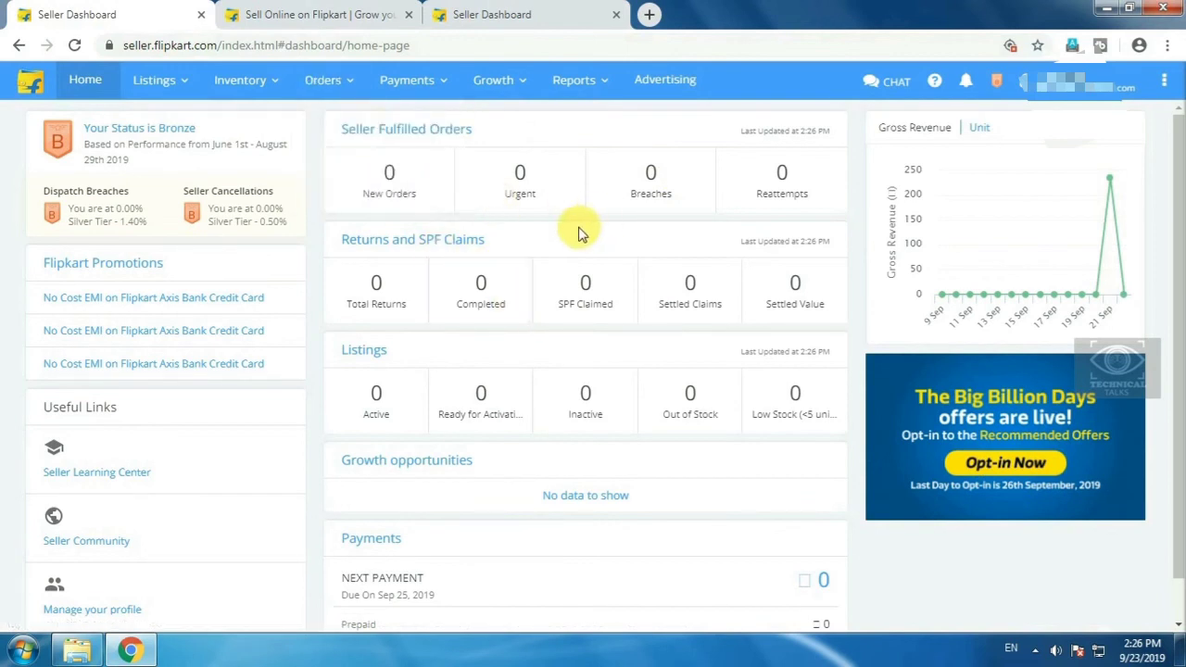
scroll(694, 332, "down", 1)
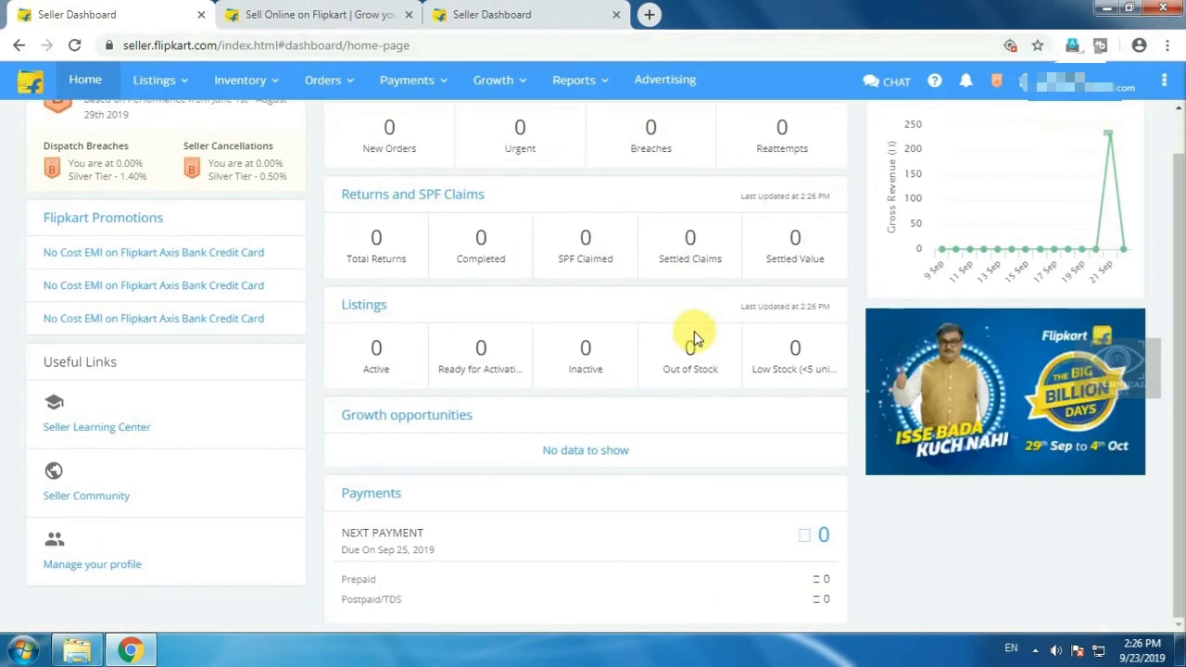